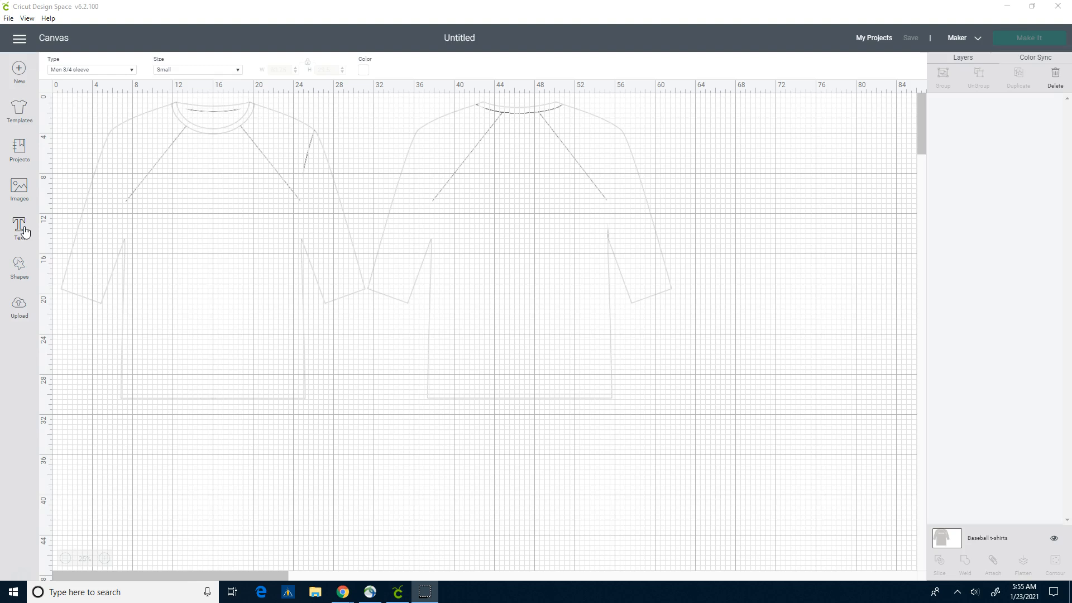
Add the text CARROT and place it on the upper back of the shirt template.
click(24, 231)
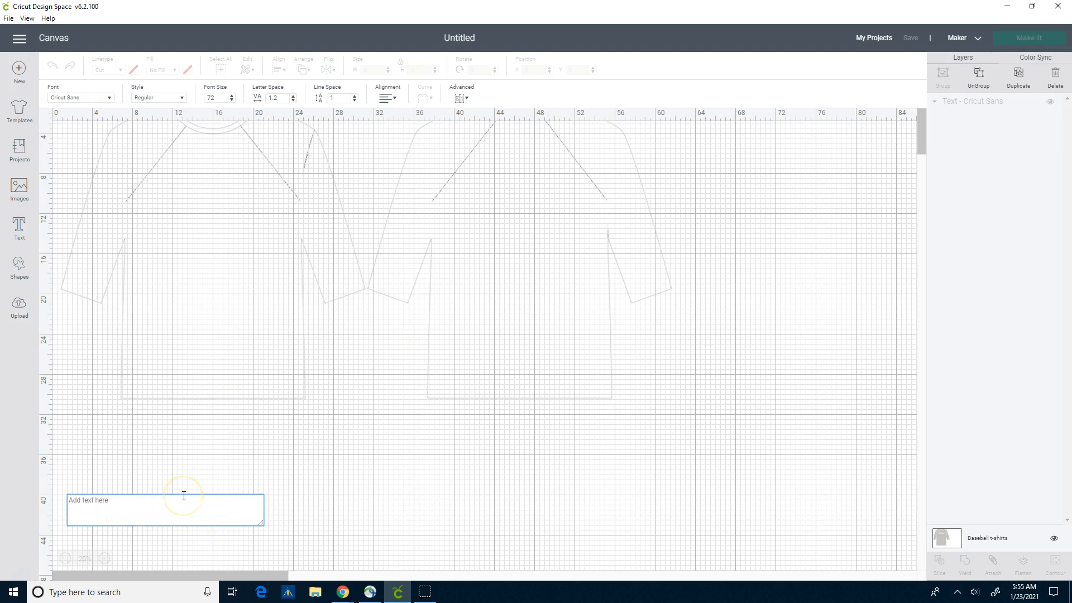
text(CArr)
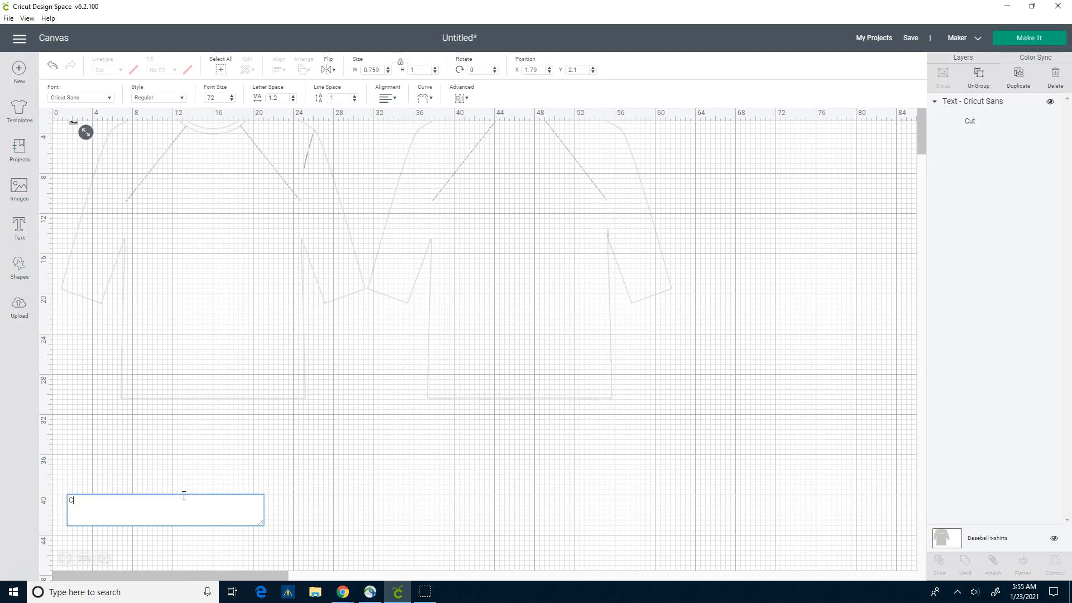
key(BackSpace)
key(BackSpace)
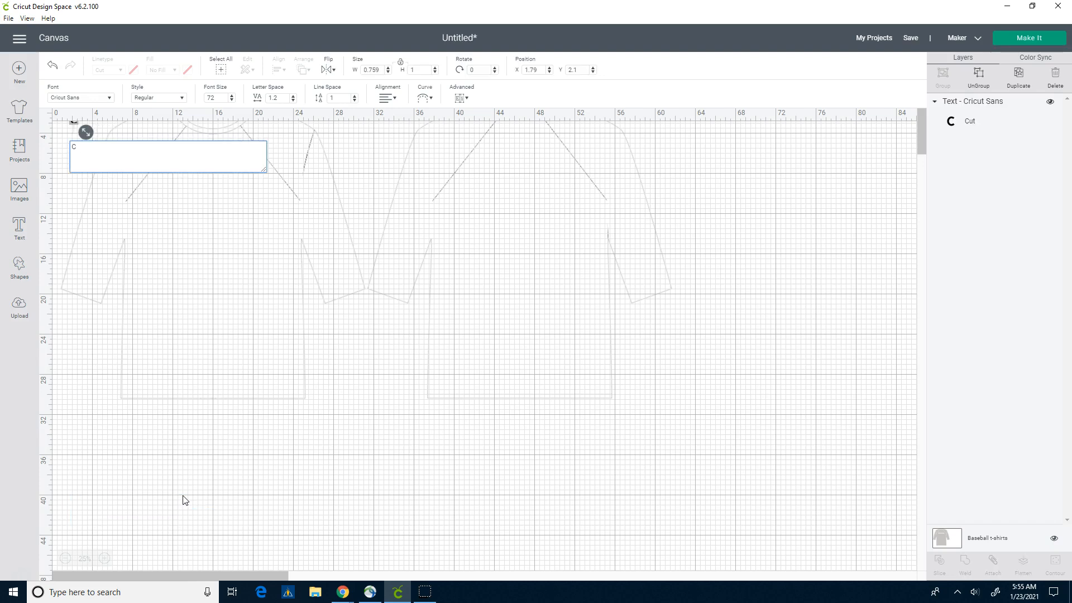
text(ARROT)
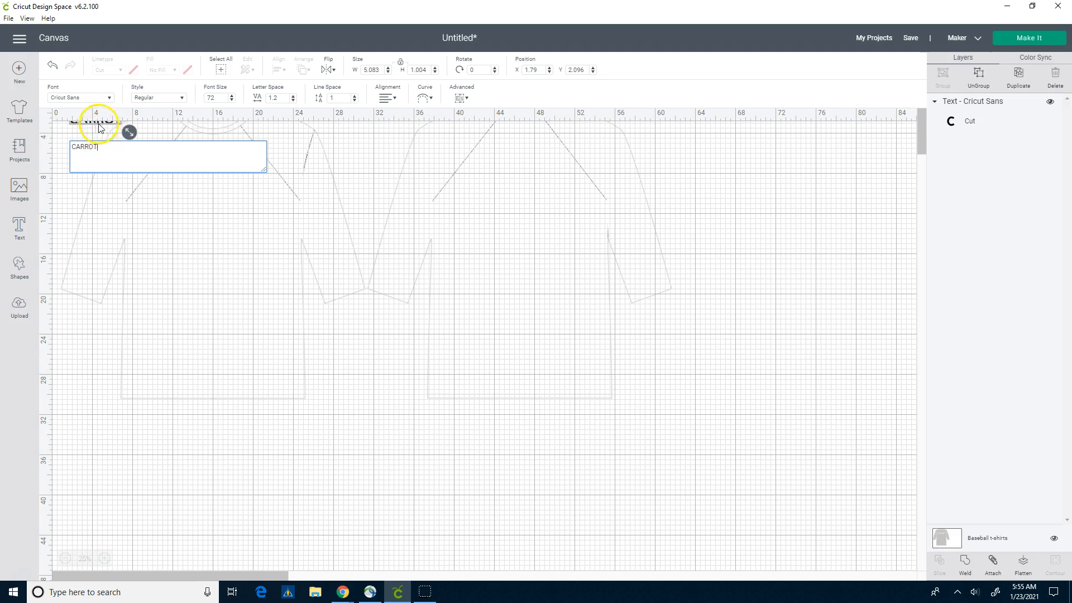
drag(133, 141, 519, 173)
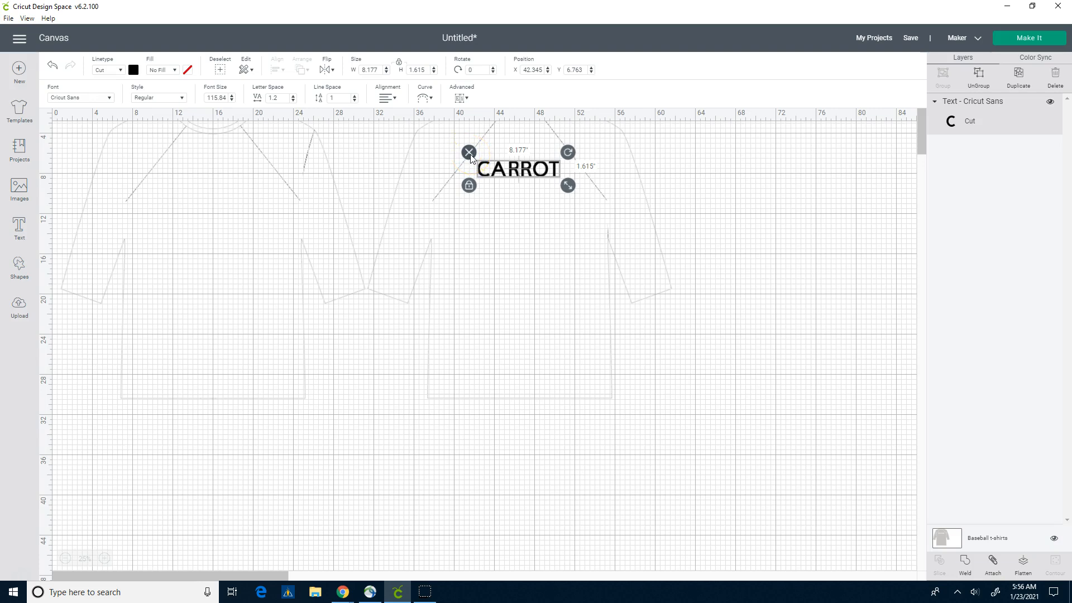
Rotate the CARROT text to about 358° and enlarge it proportionally to about 10.5 inches wide.
mouse_move(571, 152)
mouse_down()
mouse_move(570, 172)
mouse_move(569, 140)
mouse_move(572, 162)
mouse_move(571, 152)
mouse_up()
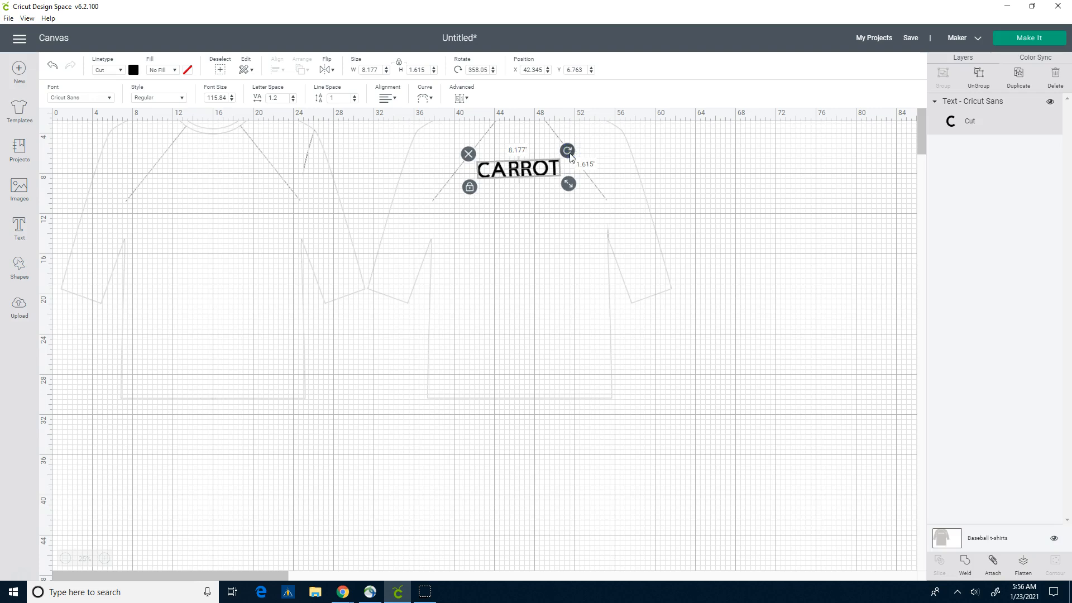
mouse_move(569, 184)
mouse_down()
mouse_move(585, 202)
mouse_move(569, 190)
mouse_up()
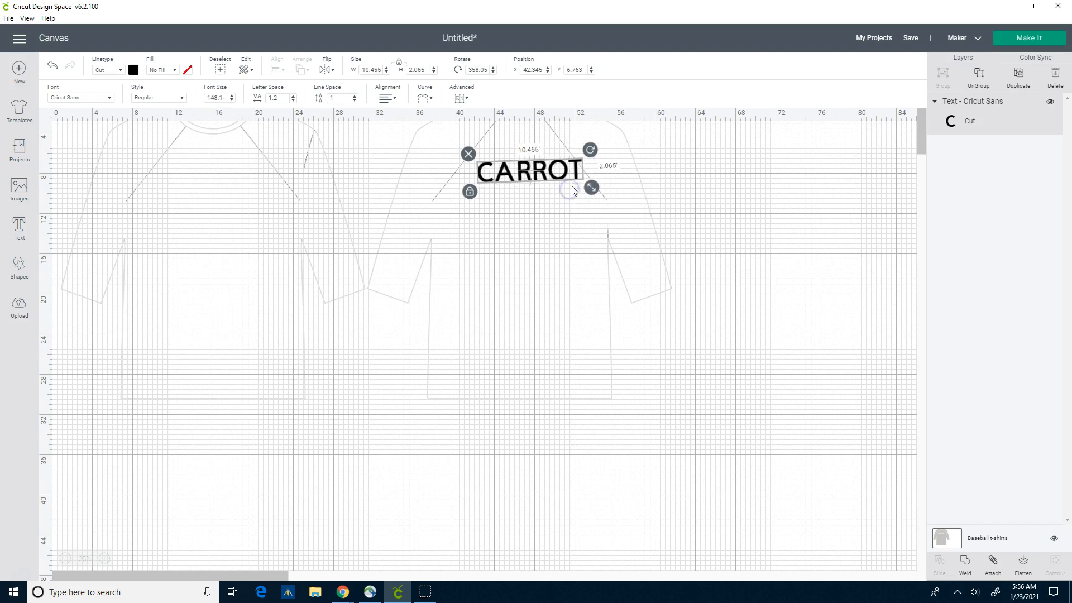
Stretch the CARROT text with unlocked proportions to about 12.5 by 3.8 inches overall, and delete it from the canvas.
click(470, 193)
click(470, 192)
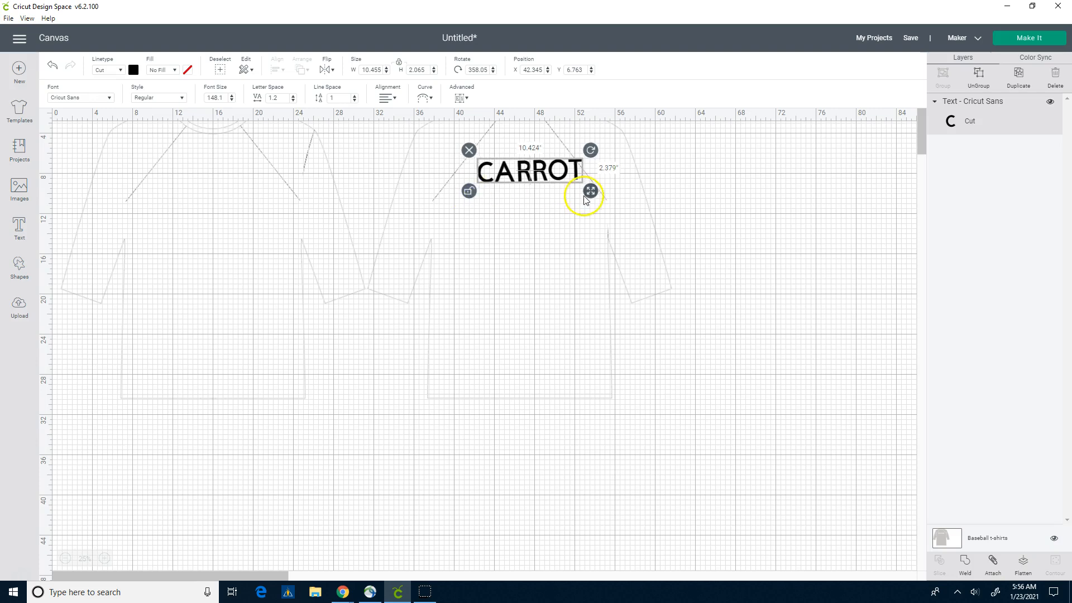
drag(590, 191, 612, 206)
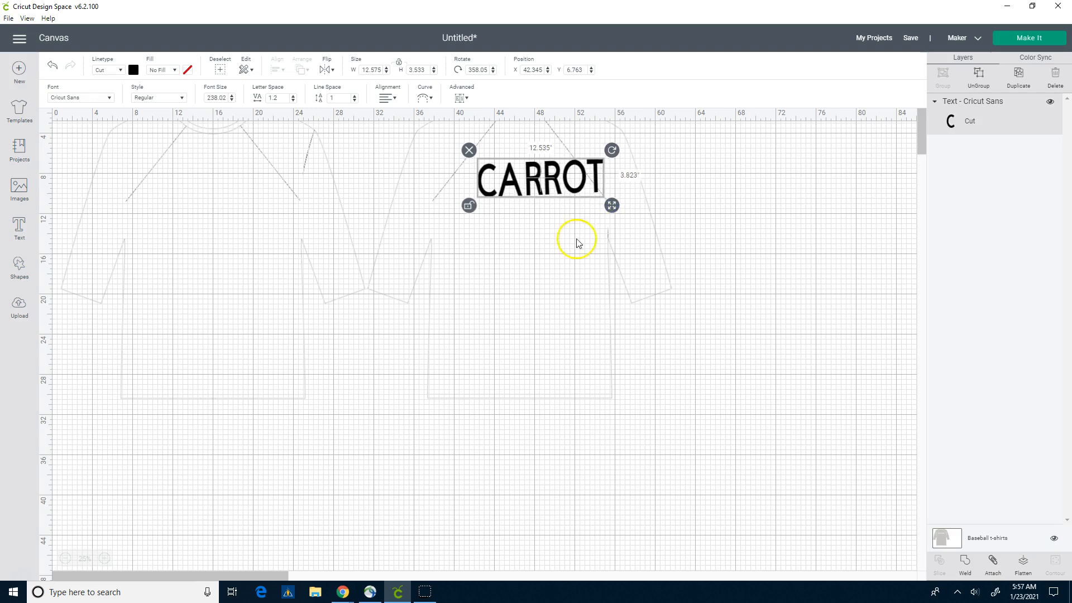
click(469, 153)
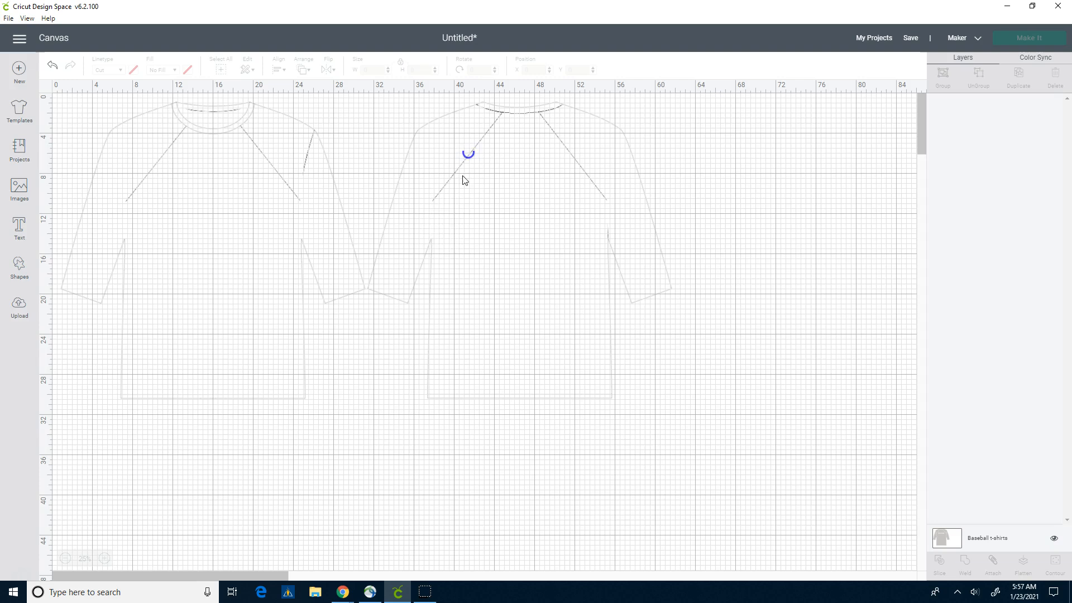
Add a new text reading CARROT and position it on the back of the shirt at about X 44.8, Y 8.9.
click(17, 228)
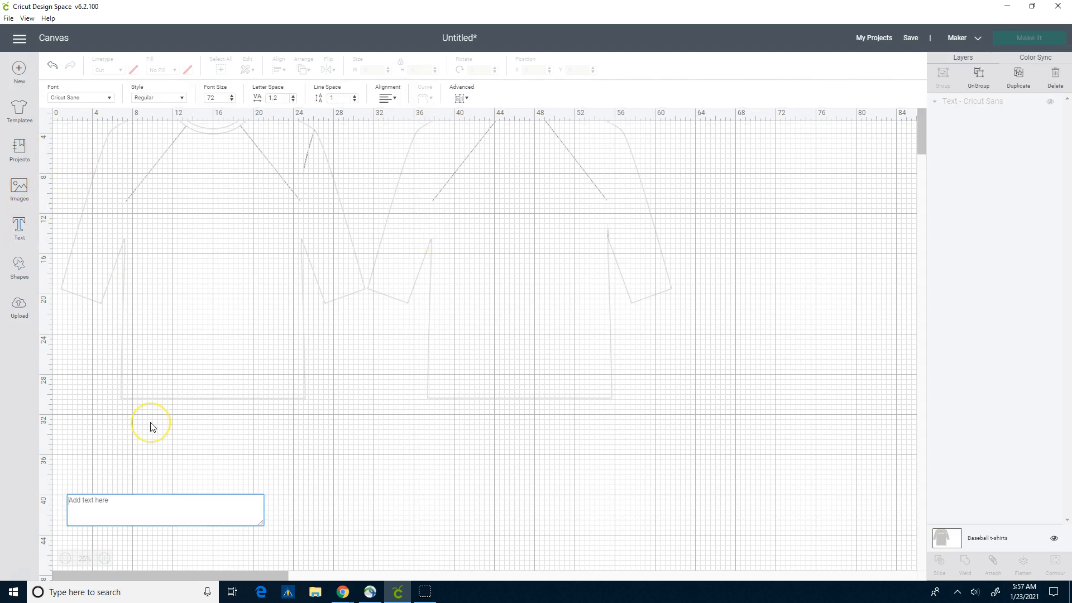
text(CAROO)
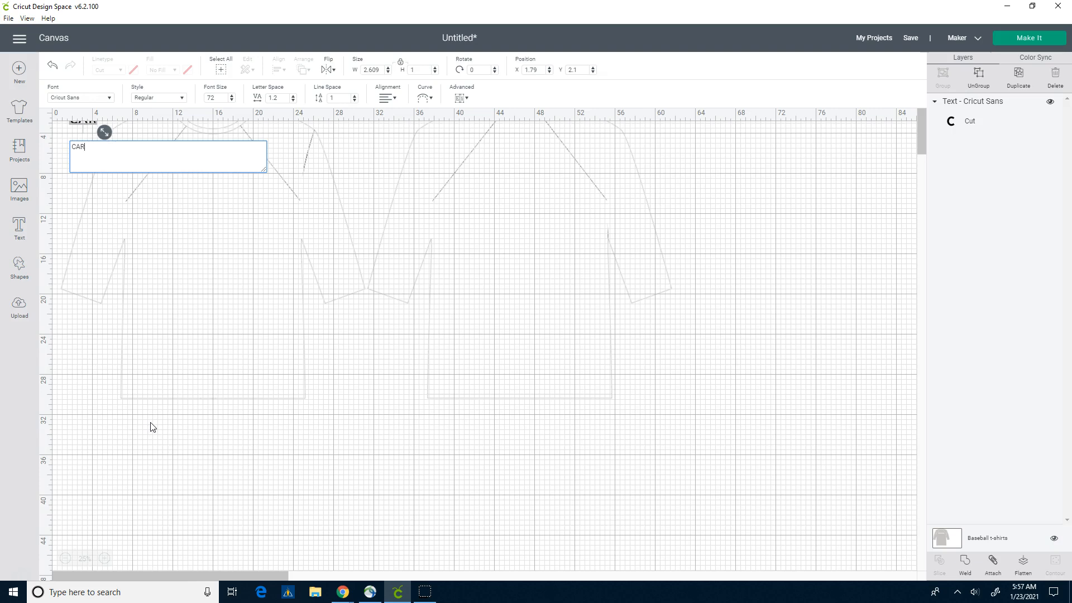
key(BackSpace)
key(BackSpace)
text(ROT)
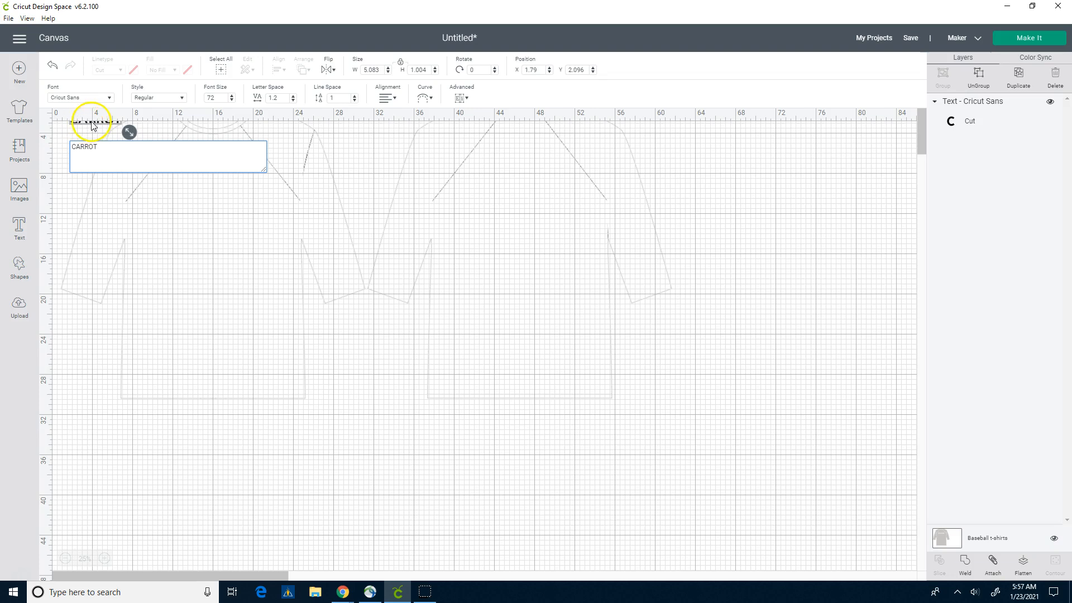
drag(89, 125, 523, 191)
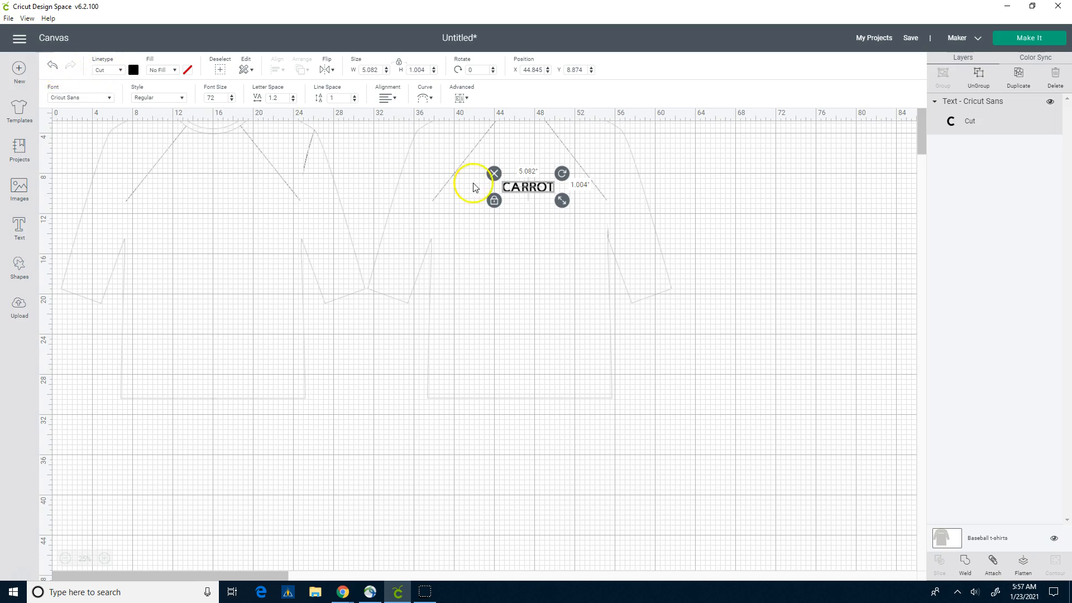
Enlarge the new CARROT text proportionally to about 8.5 inches wide, and undo the resize.
drag(561, 202, 595, 207)
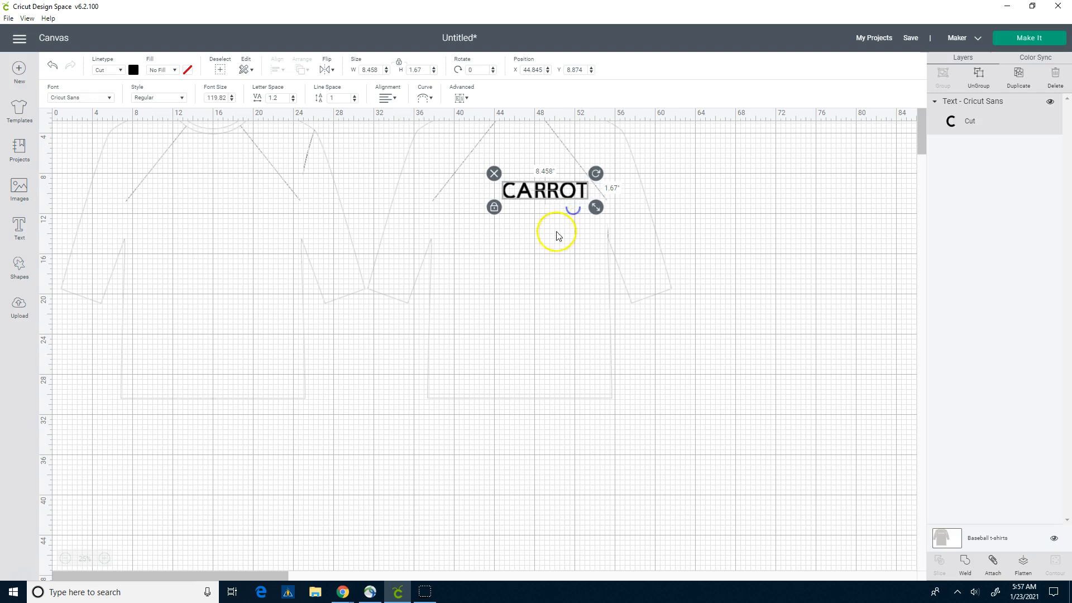
click(52, 68)
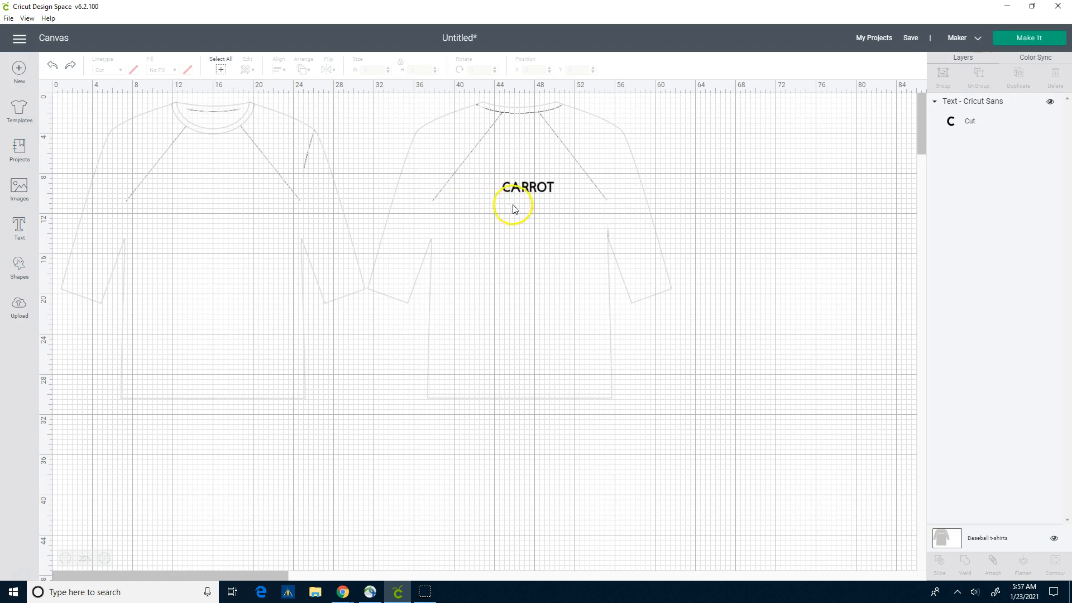
Select the CARROT text on the back of the shirt and review its available linetypes.
click(524, 188)
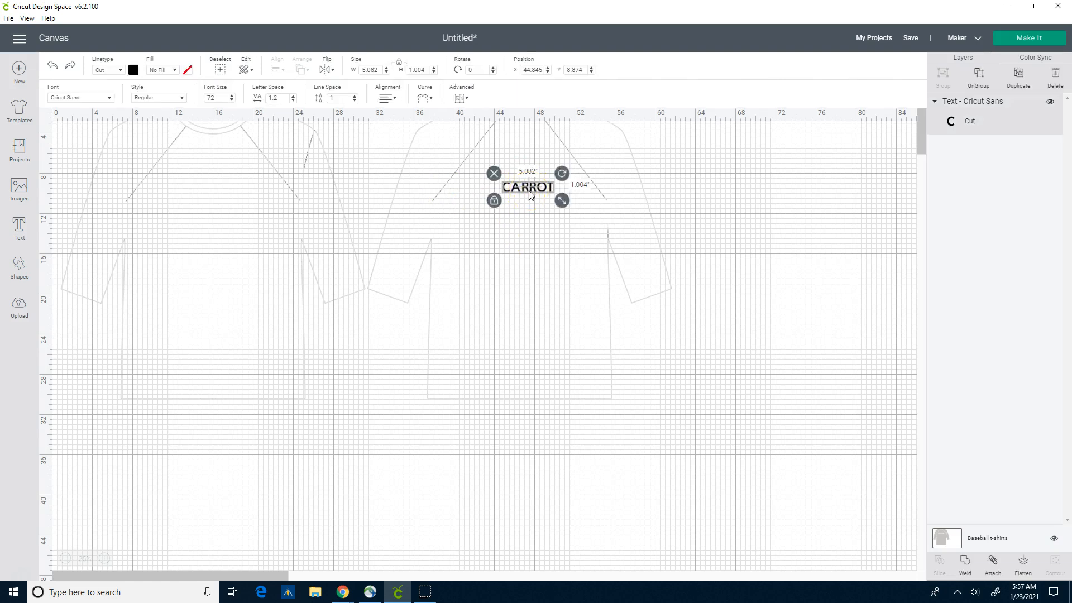
click(121, 71)
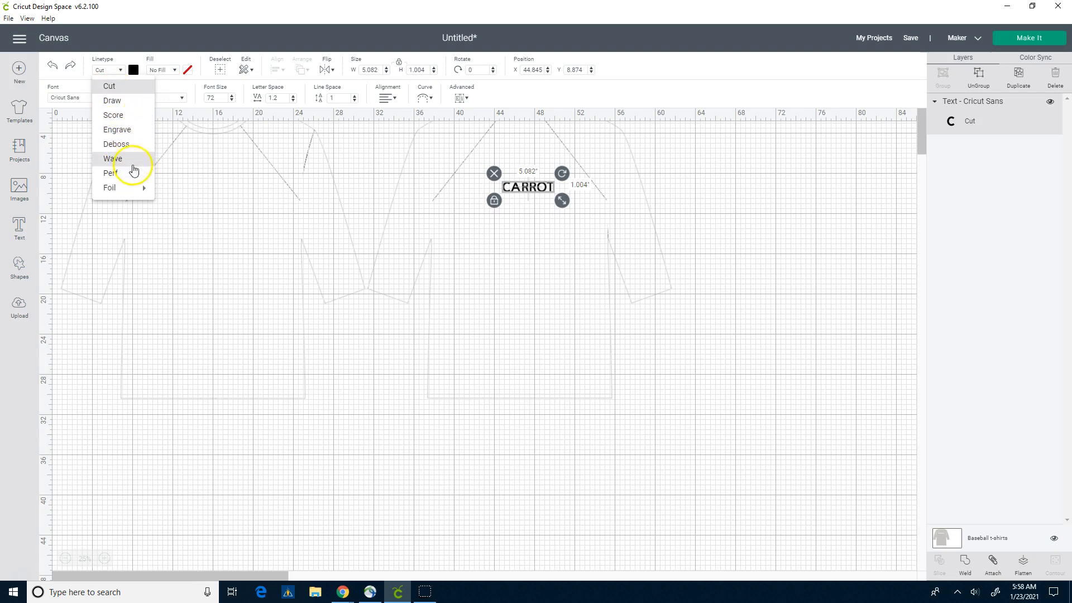
click(123, 61)
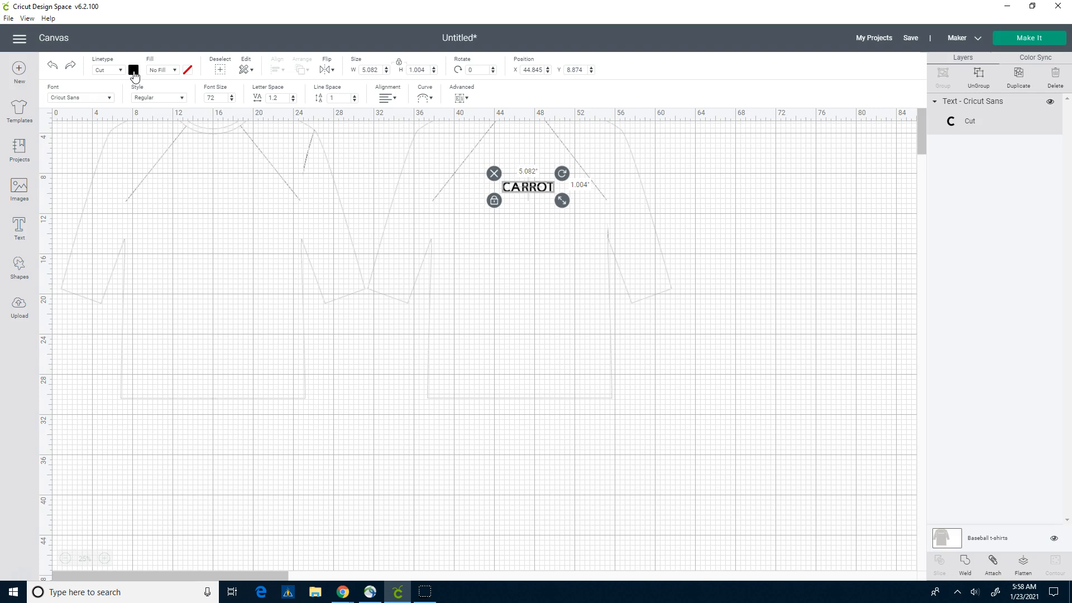
Try the custom colour #707fd6 on the CARROT text, and return it to the blue material colour #3f51b5.
click(133, 70)
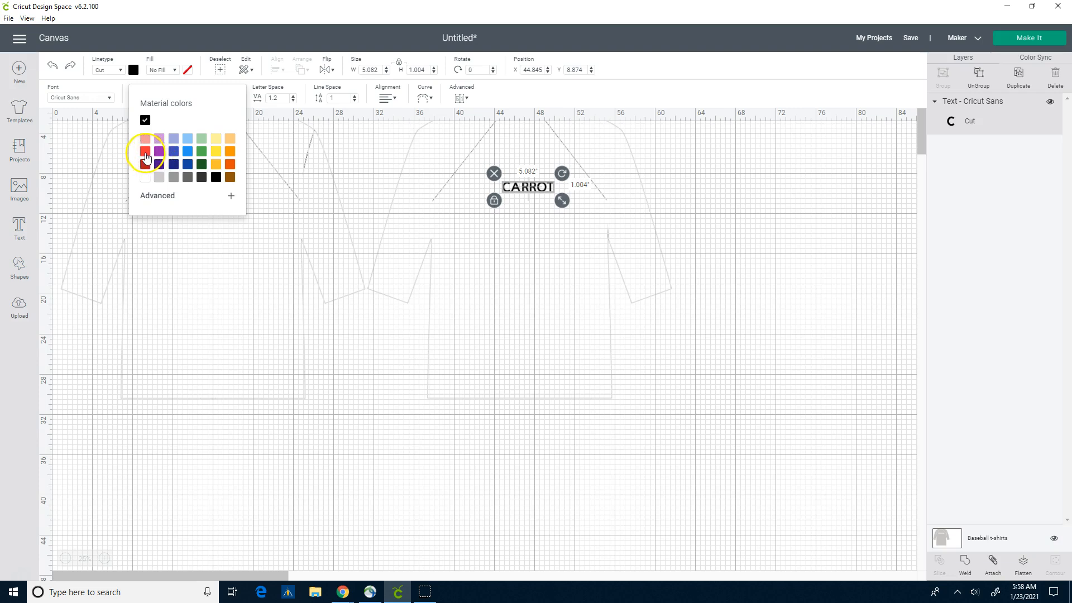
click(173, 152)
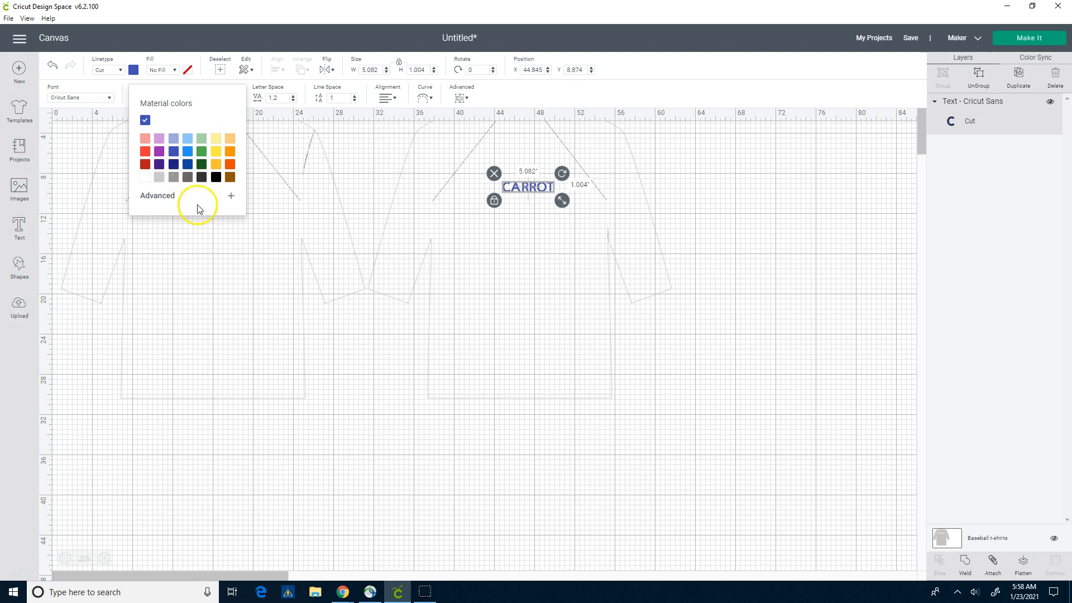
click(231, 196)
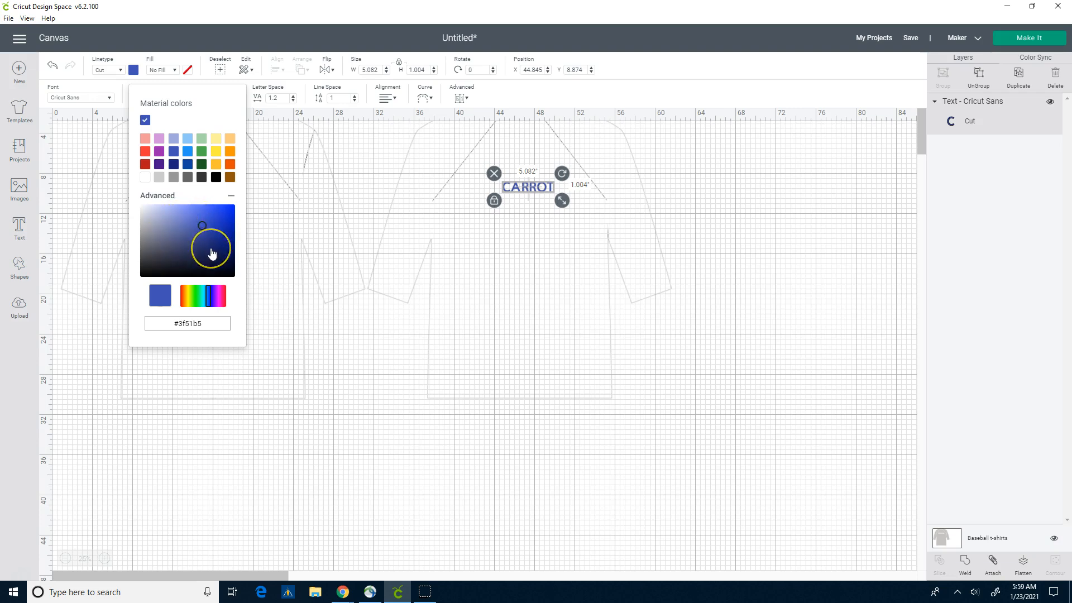
click(197, 322)
mouse_move(185, 234)
mouse_down()
mouse_move(206, 245)
mouse_move(202, 225)
mouse_move(187, 234)
mouse_up()
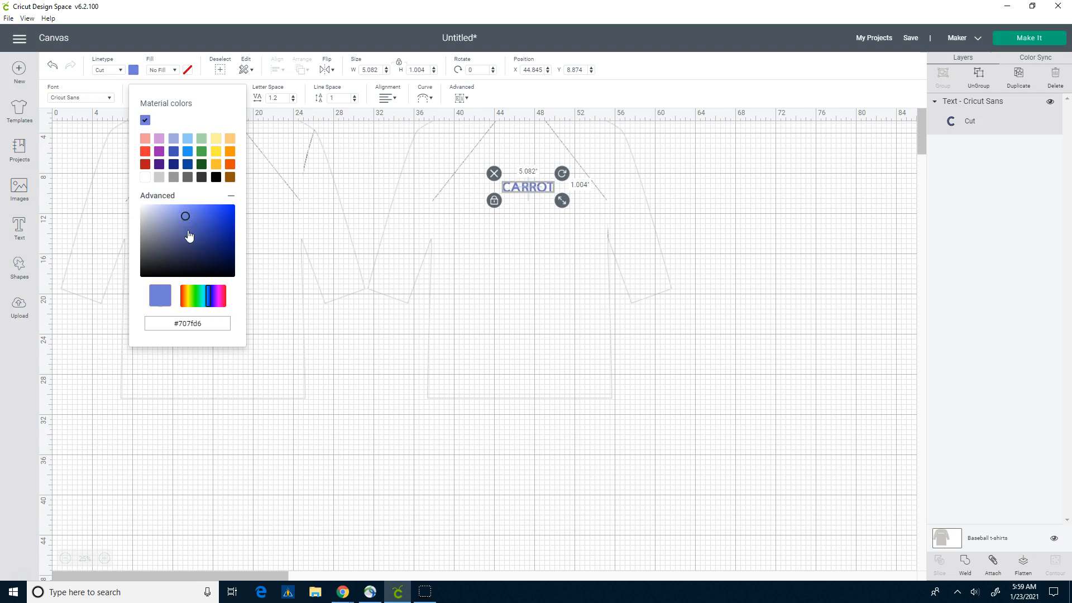
click(173, 151)
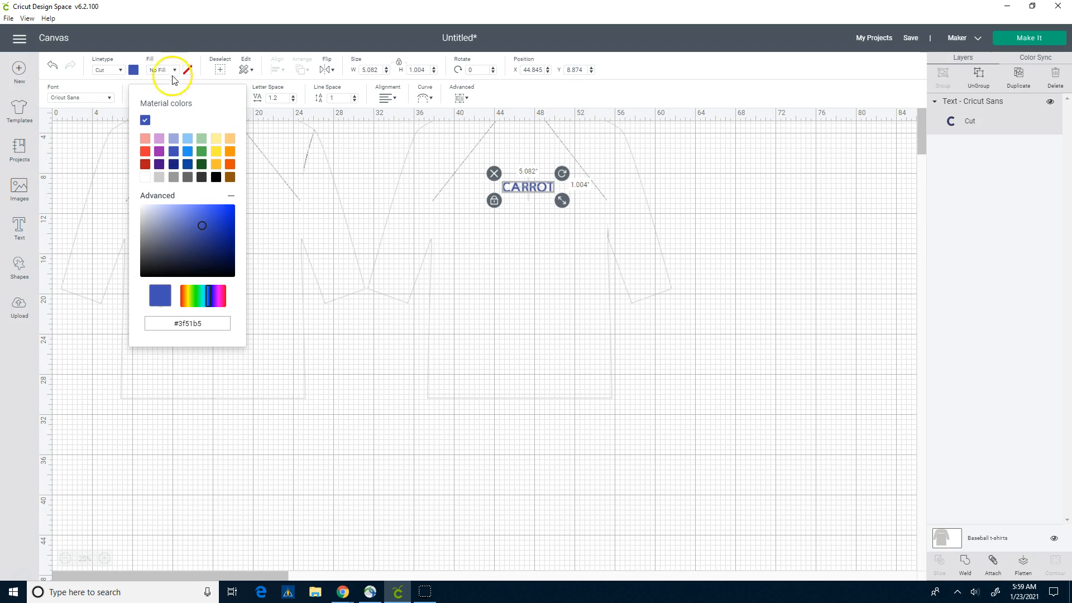
Switch the CARROT text's fill to Print and back to No Fill.
click(180, 61)
click(175, 71)
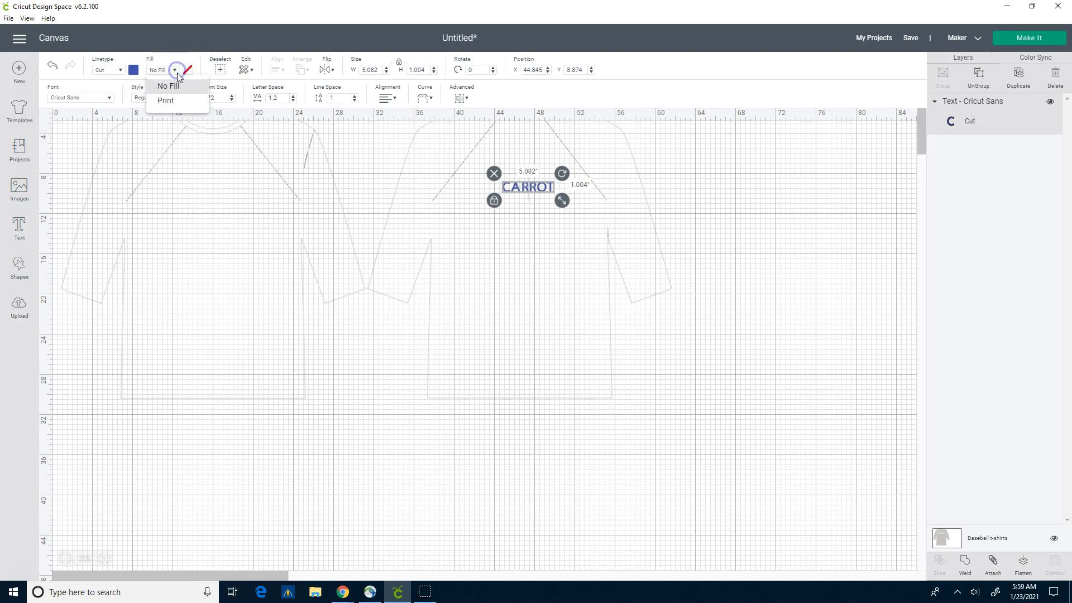
click(167, 101)
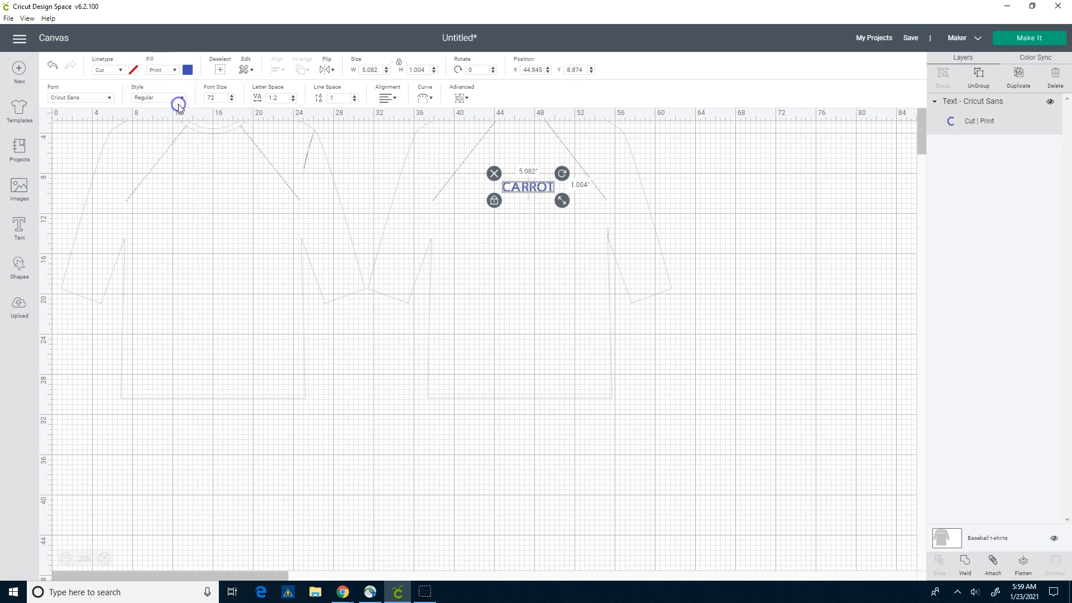
click(175, 70)
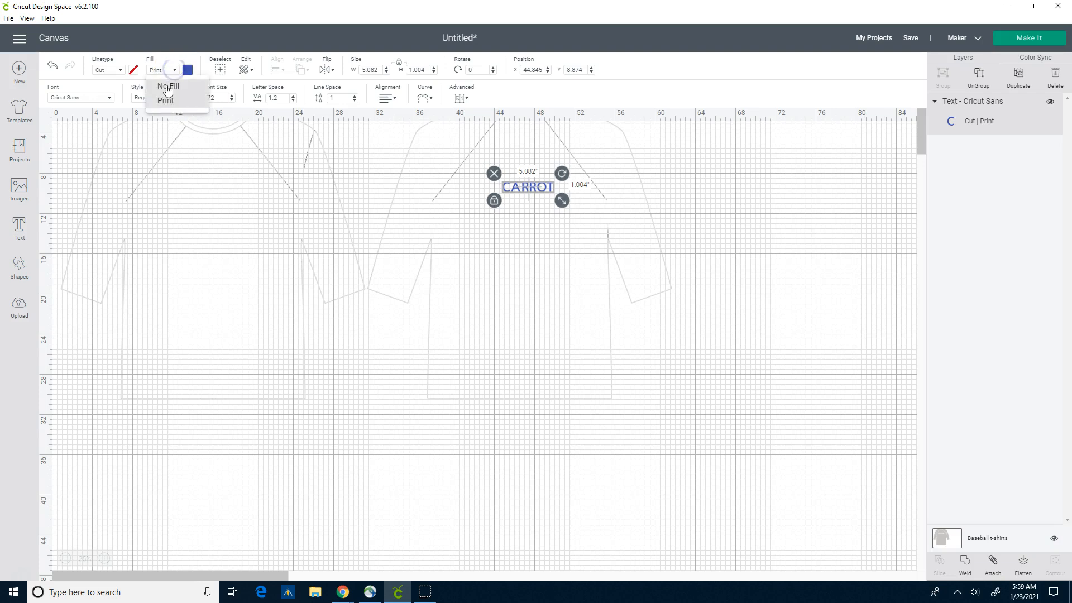
click(167, 88)
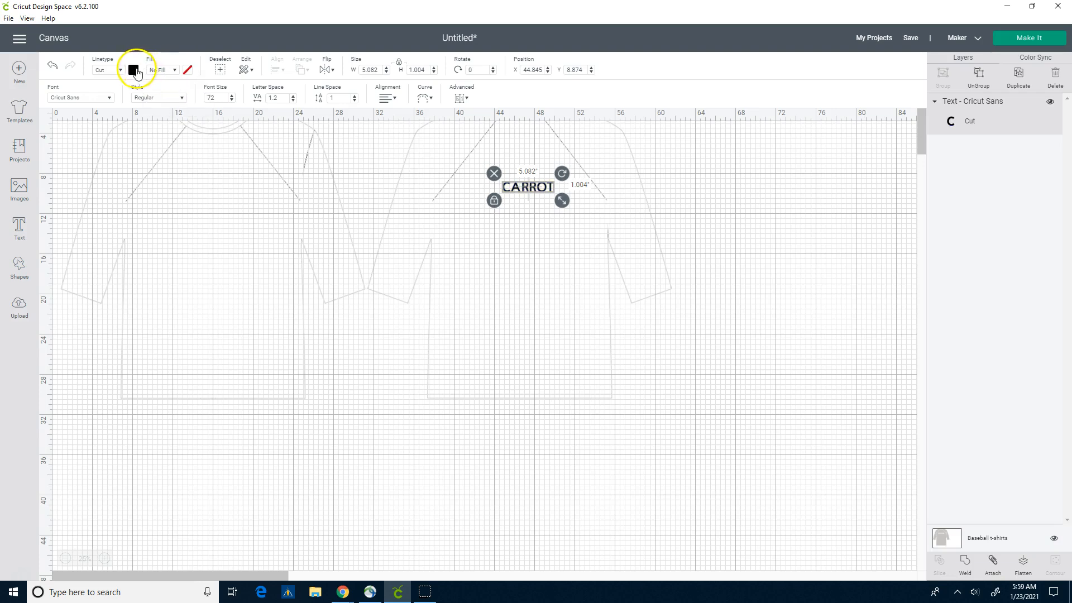
Set the CARROT text's material colour to the medium blue #3f51b5.
click(134, 71)
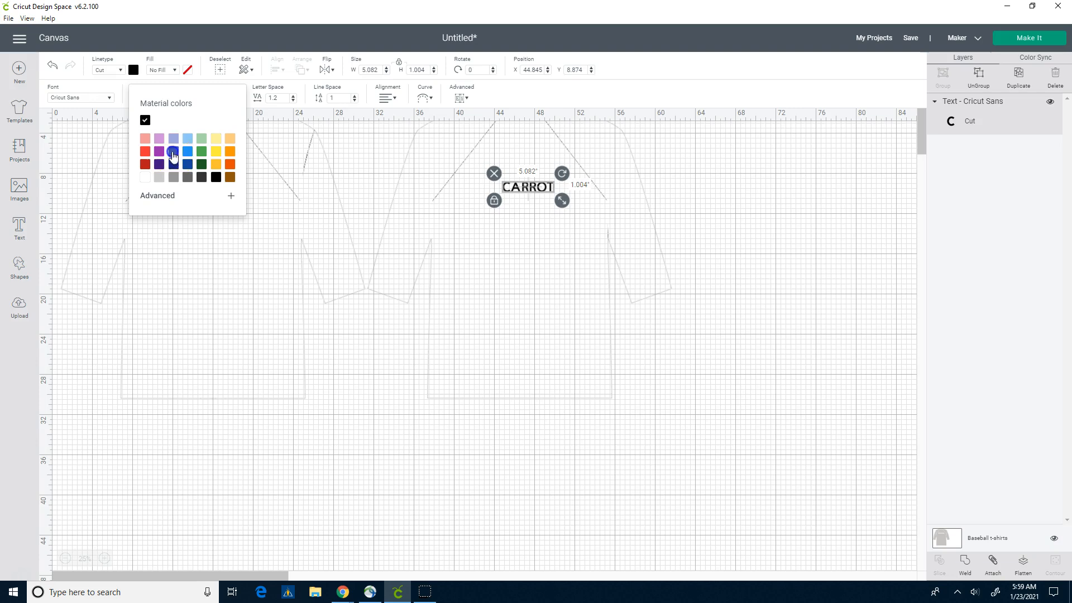
click(173, 153)
click(168, 56)
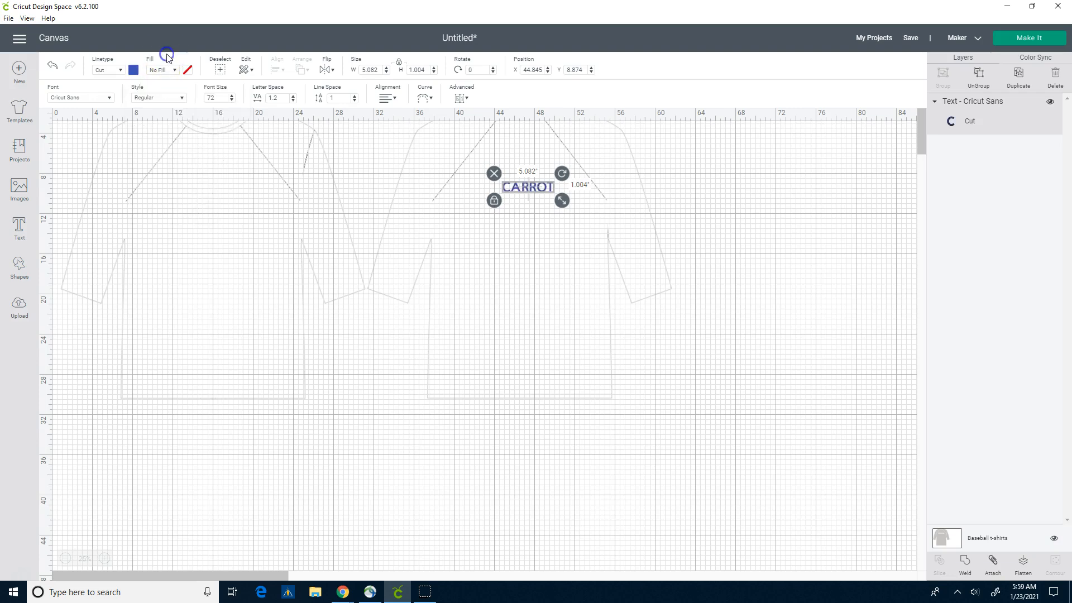
Check the fill colour options for the CARROT text.
click(189, 73)
click(220, 139)
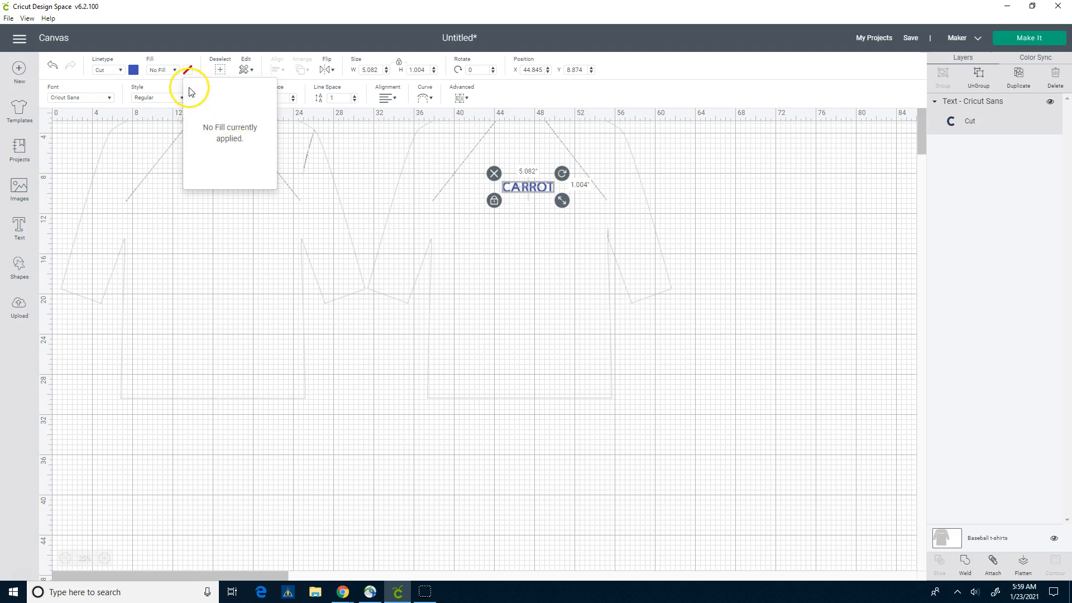
click(181, 60)
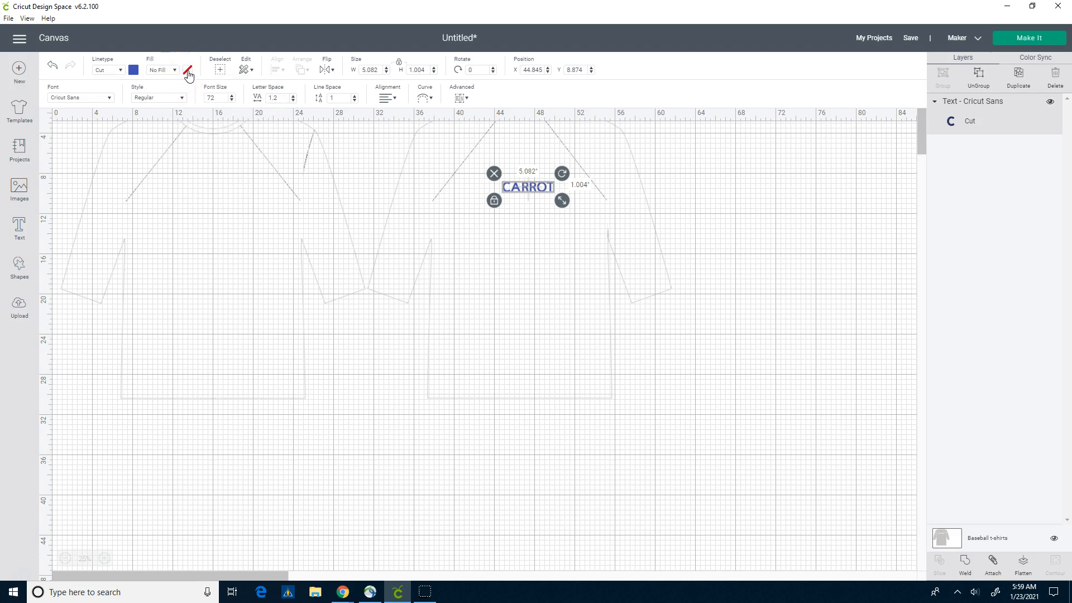
Deselect the CARROT text and select it again.
drag(188, 76, 222, 74)
click(222, 75)
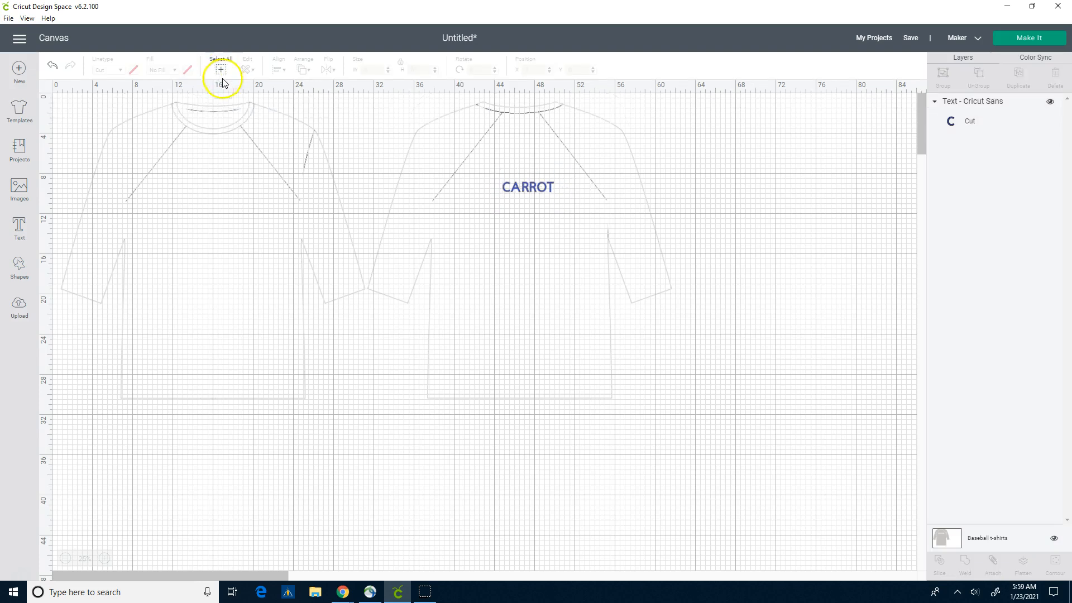
click(514, 186)
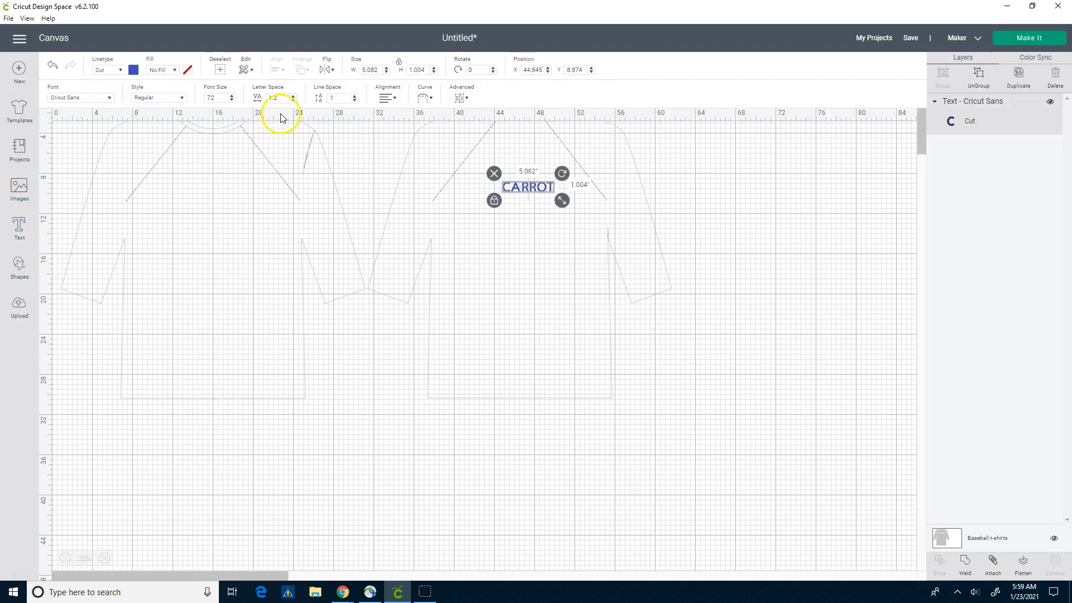
Copy the CARROT text and shift the original slightly up on the shirt back, to about X 44.5, Y 8.0.
click(250, 71)
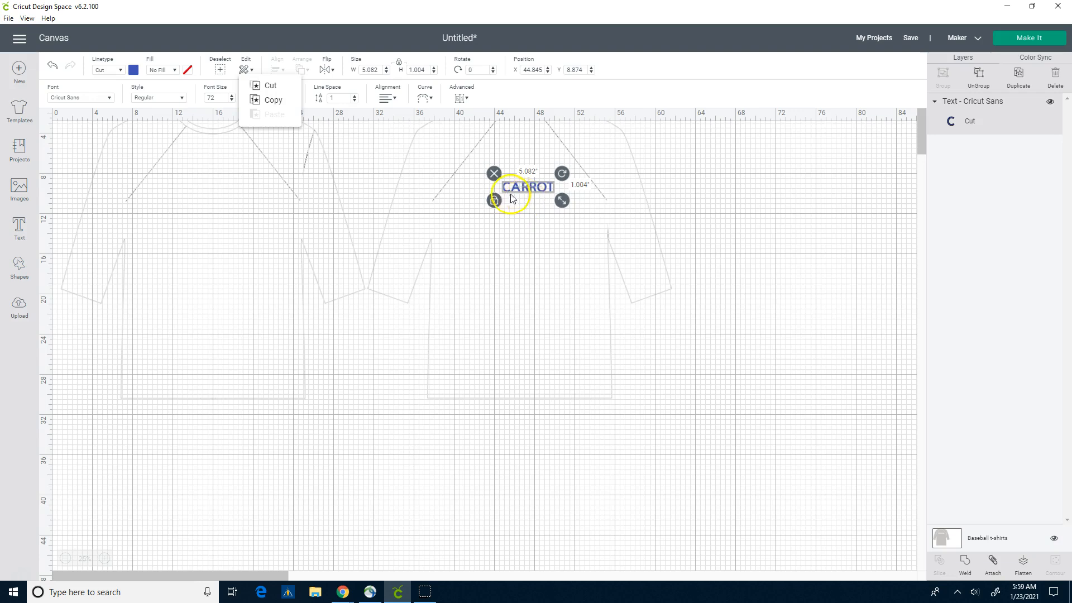
click(270, 102)
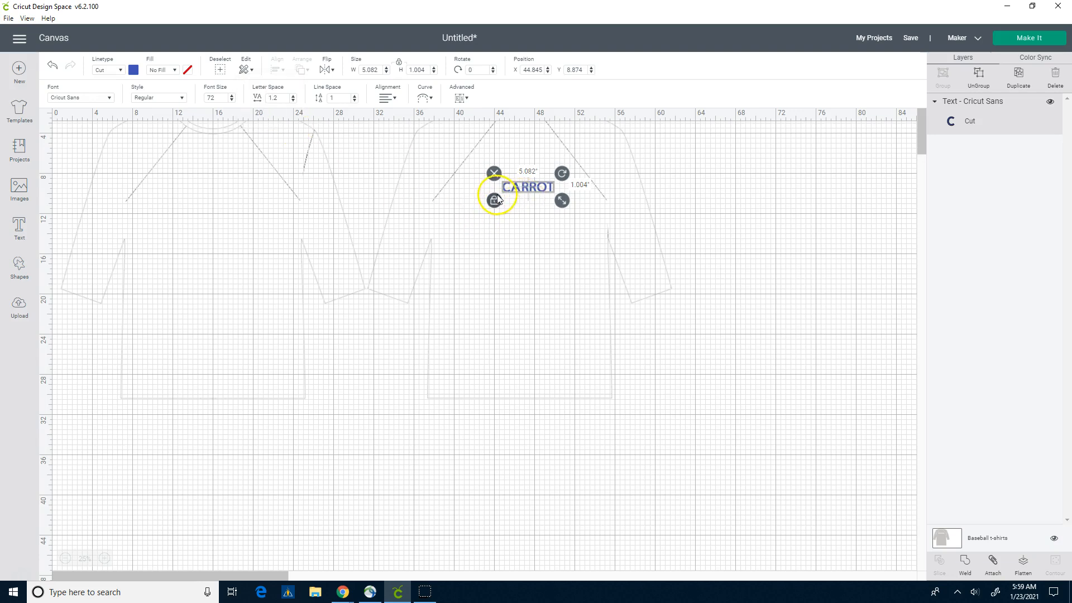
click(516, 187)
mouse_move(516, 186)
mouse_down()
mouse_move(497, 241)
mouse_move(511, 178)
mouse_up()
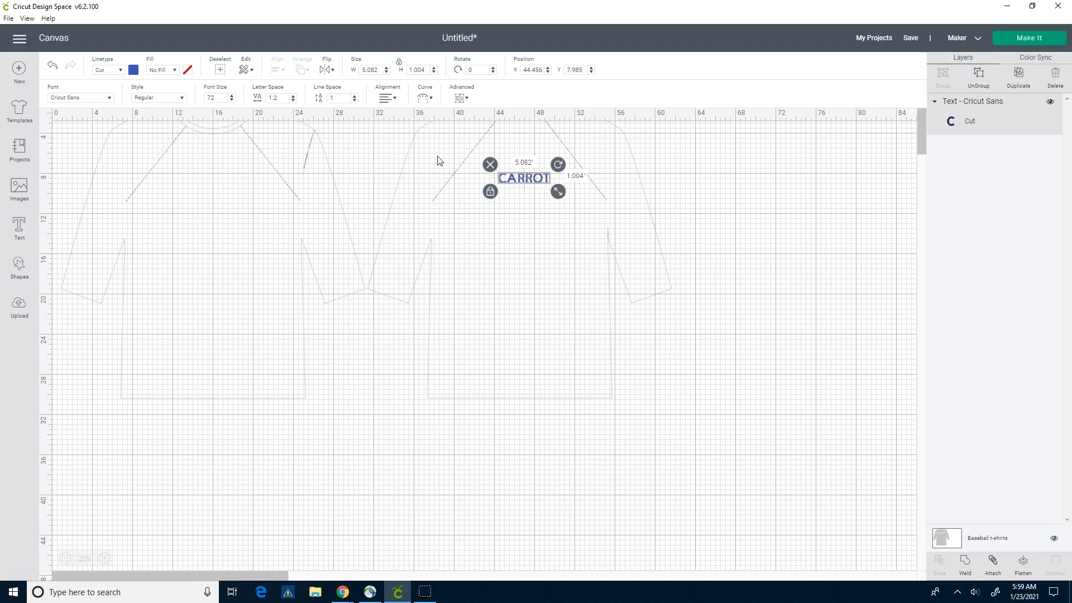
Paste the copied CARROT text directly below the original, and delete the pasted copy.
click(253, 70)
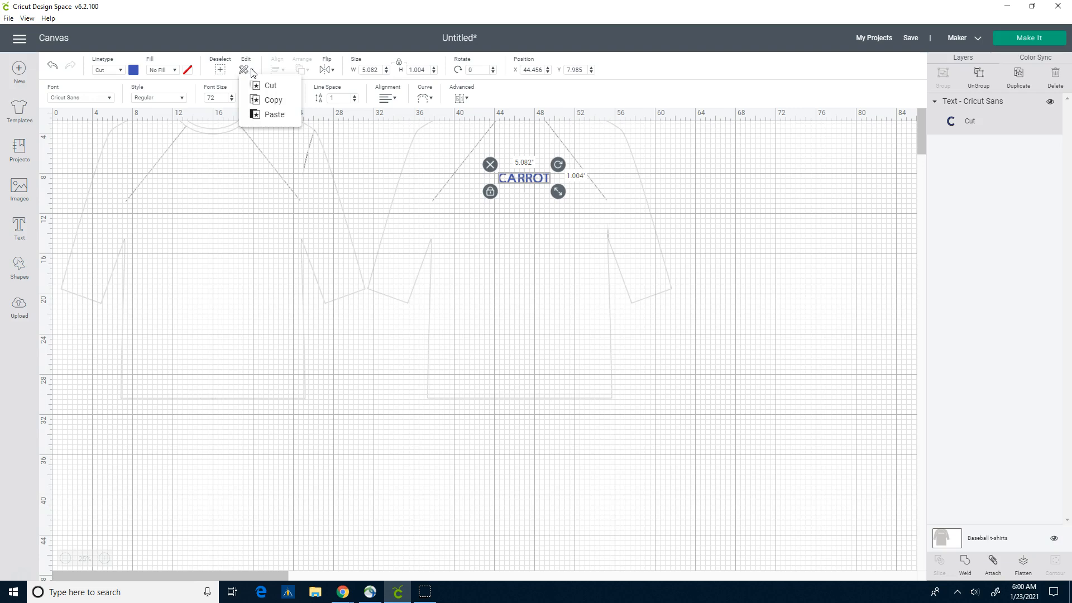
click(268, 114)
drag(529, 195, 526, 217)
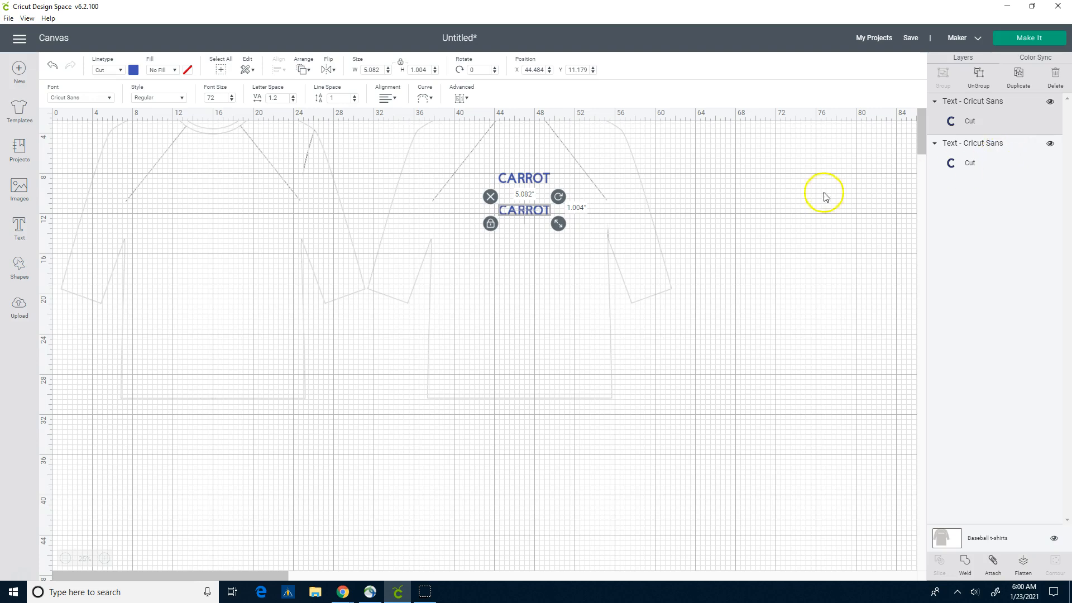
click(490, 196)
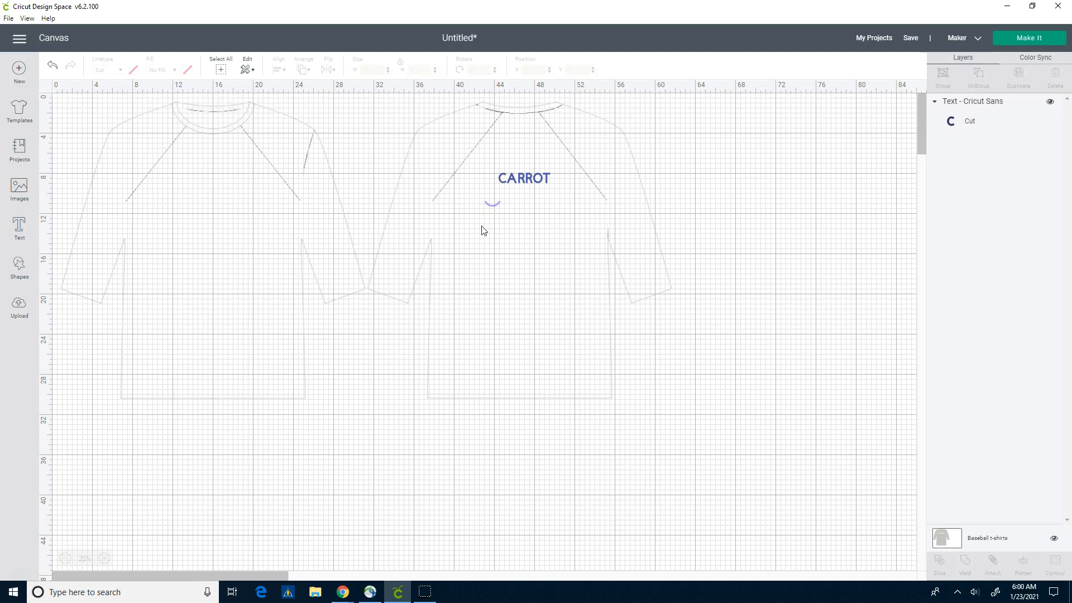
click(505, 179)
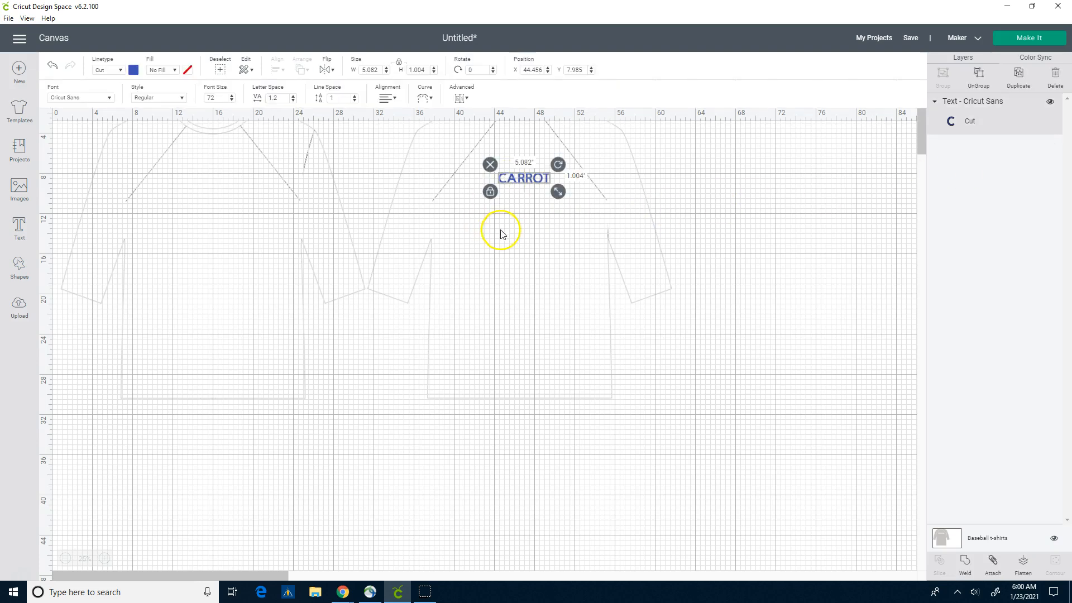
Flip the CARROT text horizontally and also vertically.
click(328, 72)
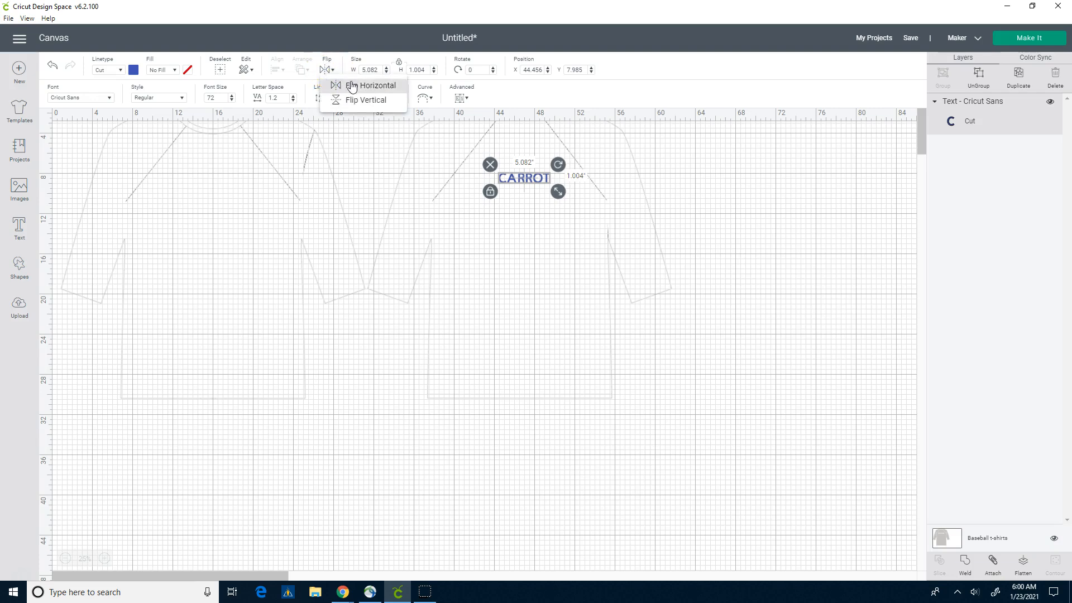
click(354, 101)
click(346, 87)
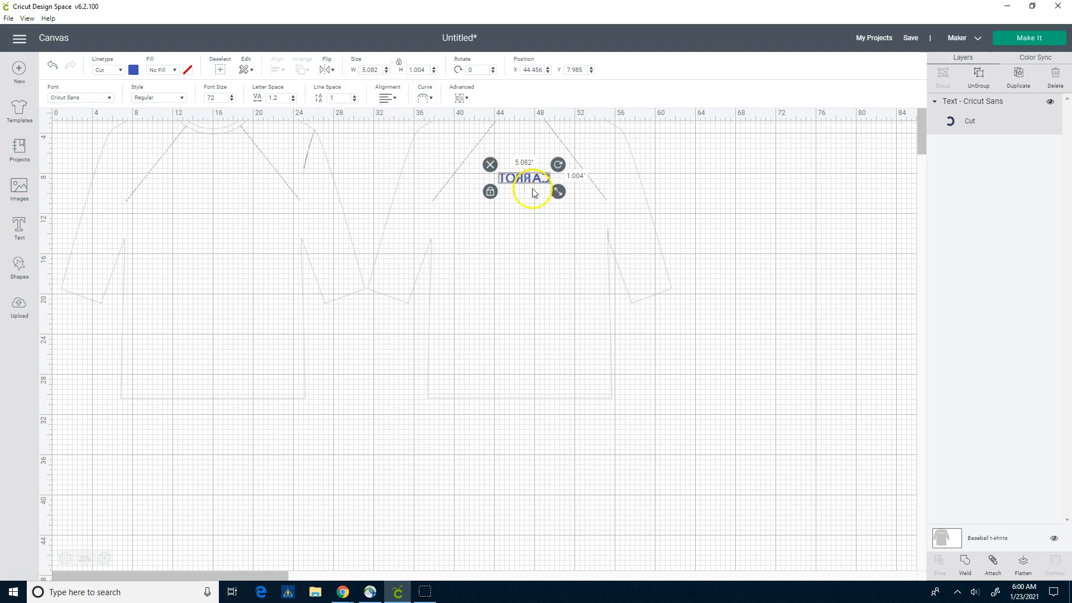
click(325, 67)
click(354, 103)
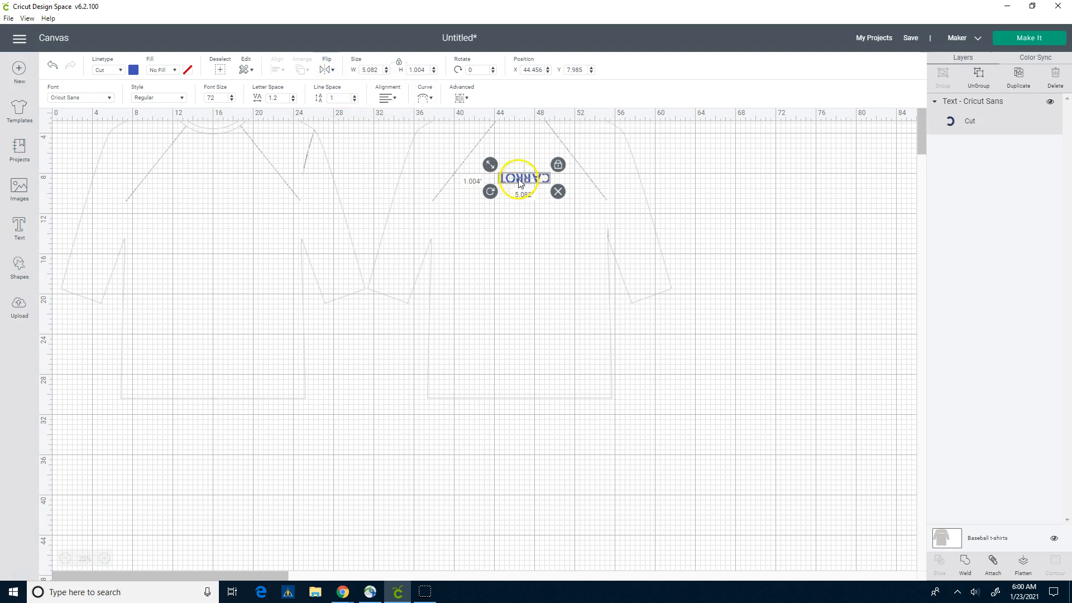
Repeat horizontal and vertical flips on the CARROT text until it reads upright and unmirrored.
click(327, 70)
click(343, 87)
click(327, 70)
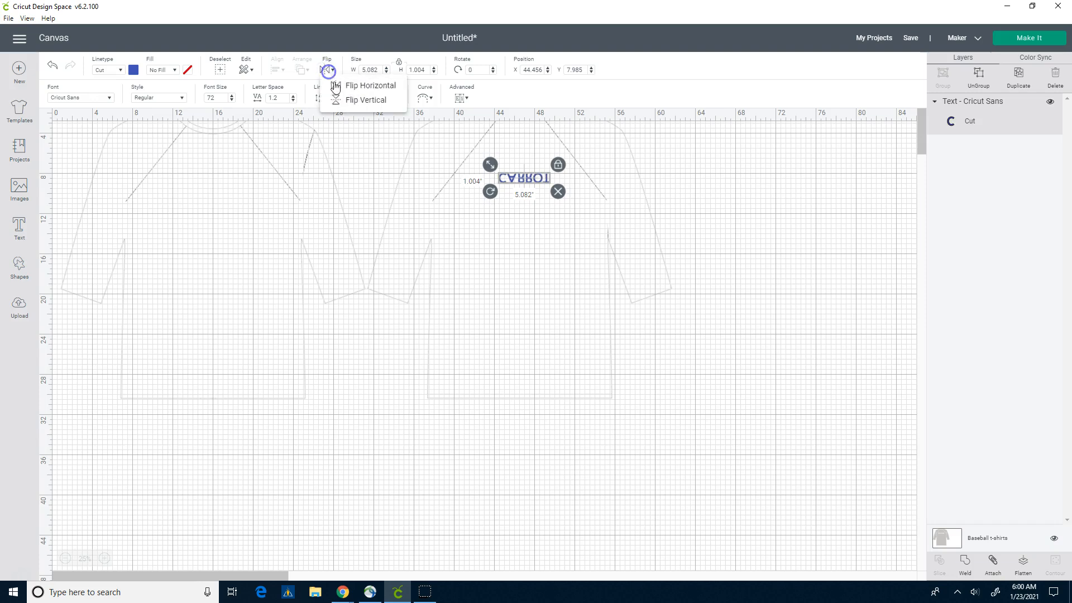
click(335, 86)
click(326, 70)
click(335, 99)
click(326, 71)
click(335, 86)
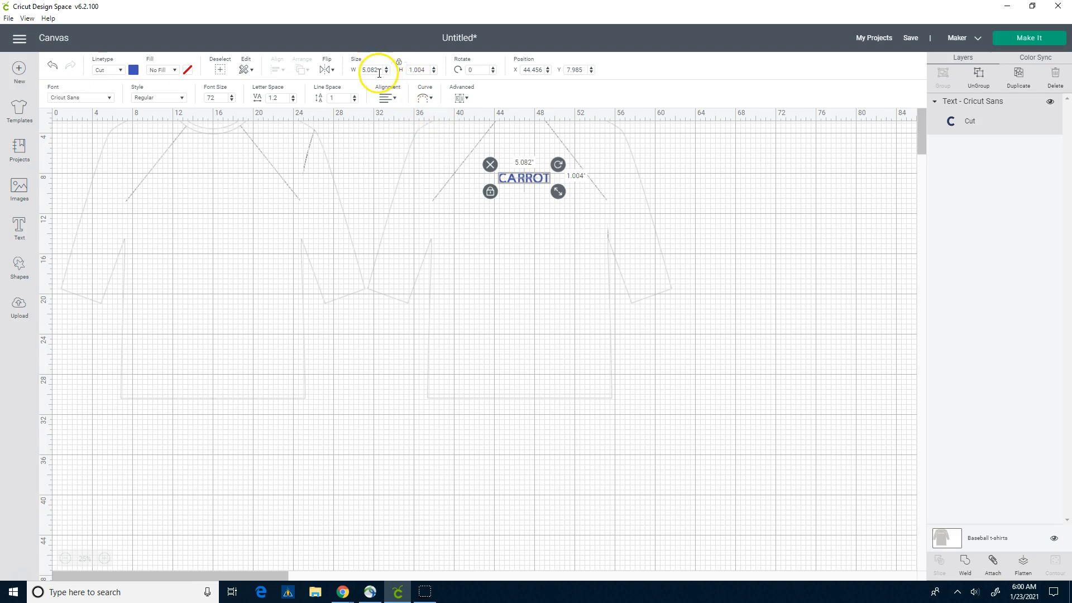
Enlarge the CARROT text to about 5.9 inches wide, and set its height to 2 inches.
drag(558, 192, 566, 193)
click(423, 69)
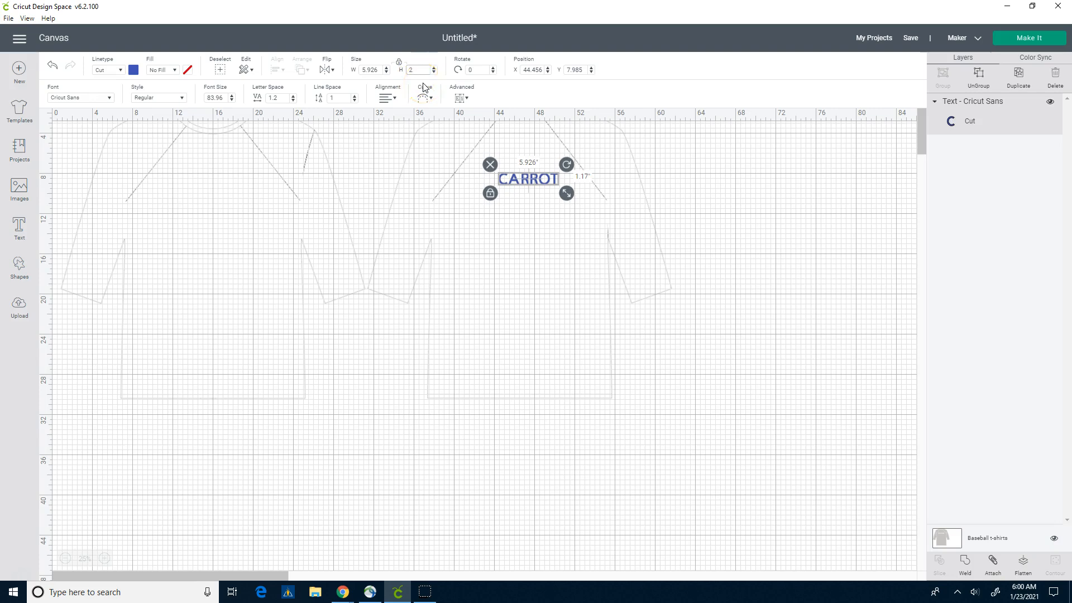
key(Return)
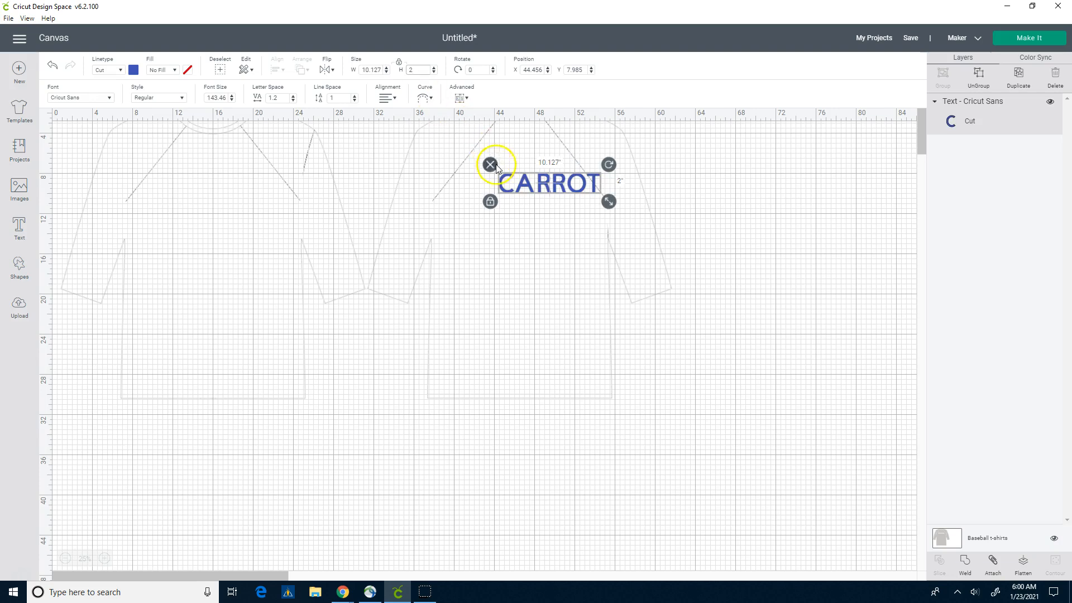
Recentre the CARROT text on the shirt back and set its X position to 42.
drag(528, 193, 501, 195)
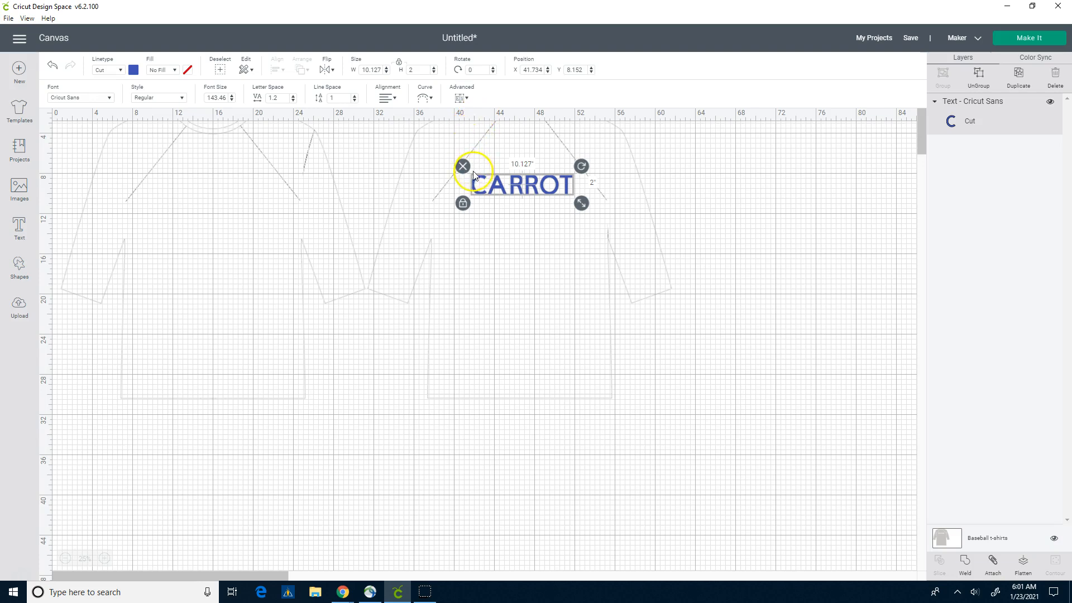
drag(531, 71, 553, 73)
key(Tab)
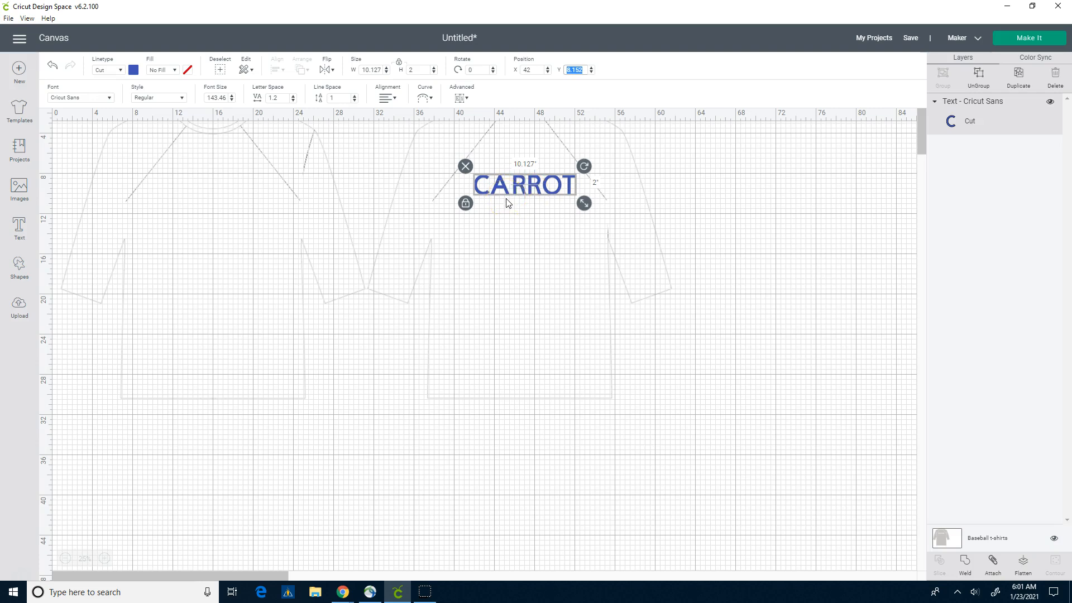
Browse the system fonts and change the CARROT text's font to Bernard MT Condensed.
click(111, 102)
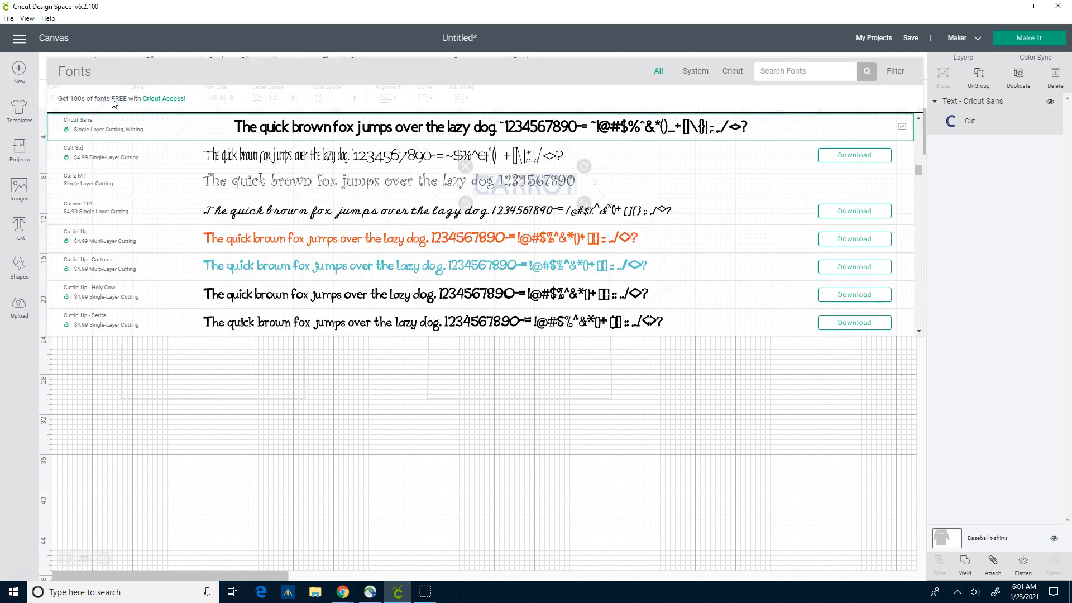
click(162, 185)
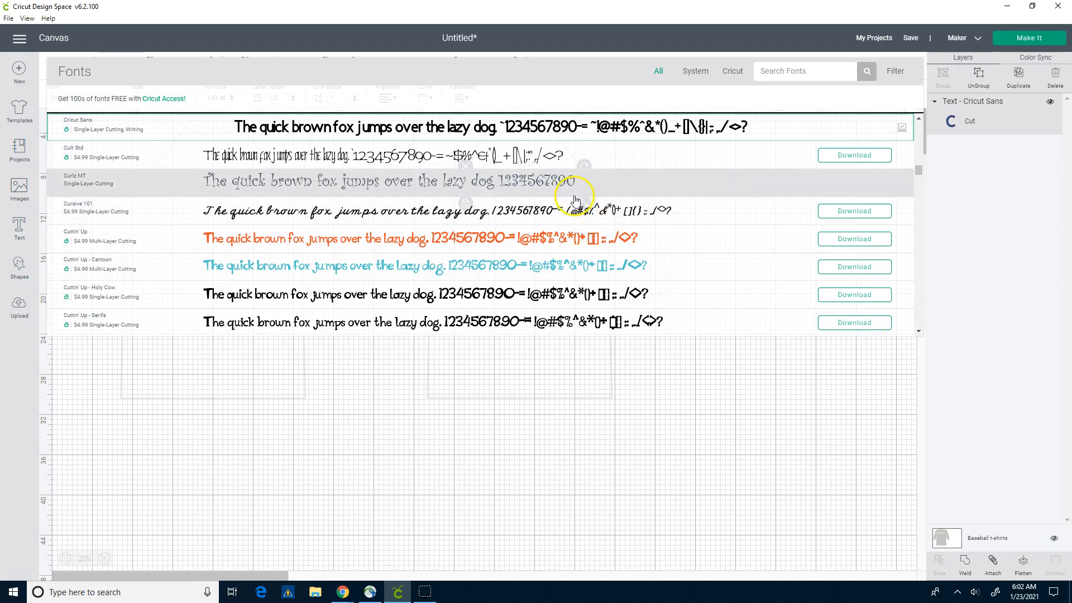
click(695, 76)
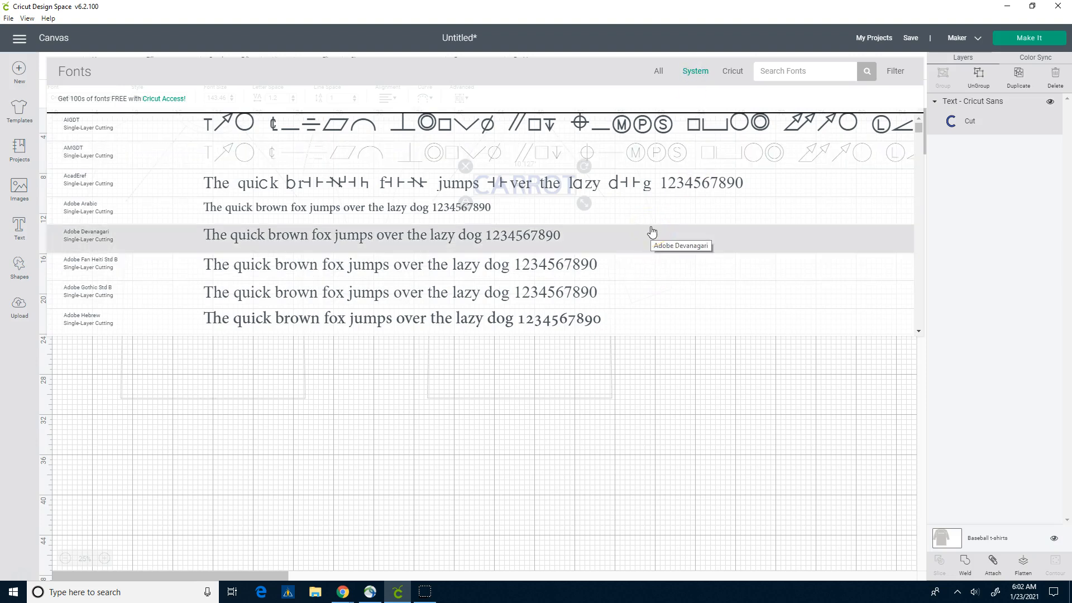
scroll(652, 231, down, 2)
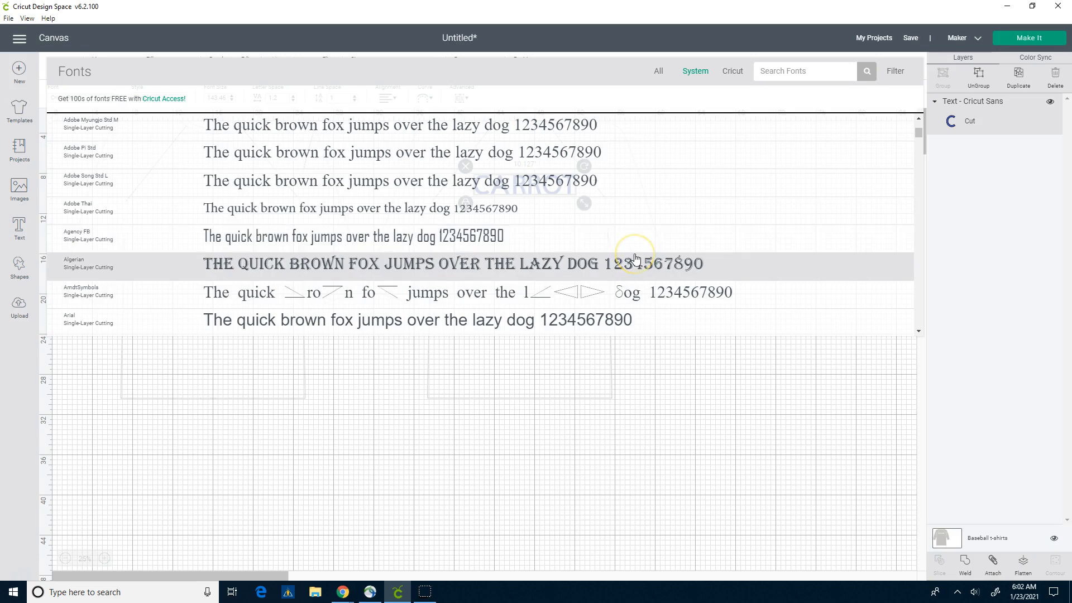
scroll(635, 258, down, 2)
scroll(635, 259, down, 12)
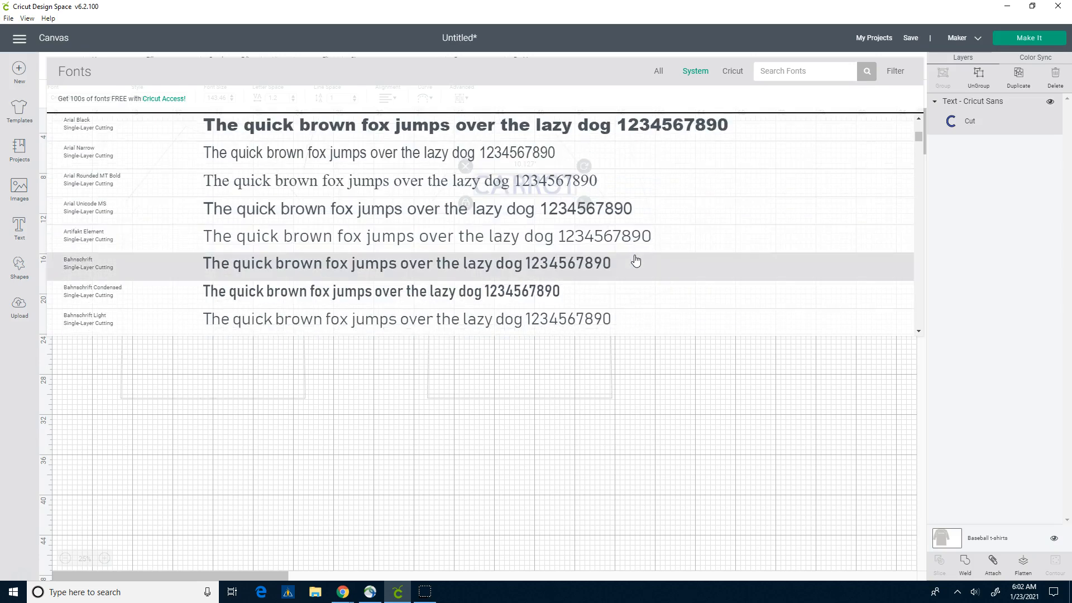
scroll(635, 259, up, 8)
scroll(448, 232, down, 15)
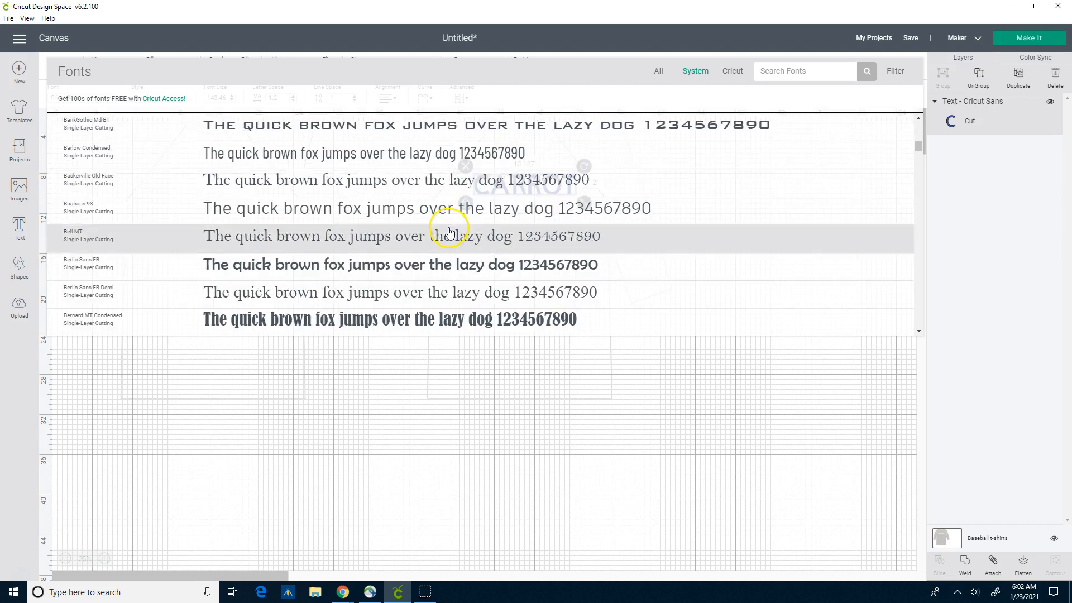
click(408, 317)
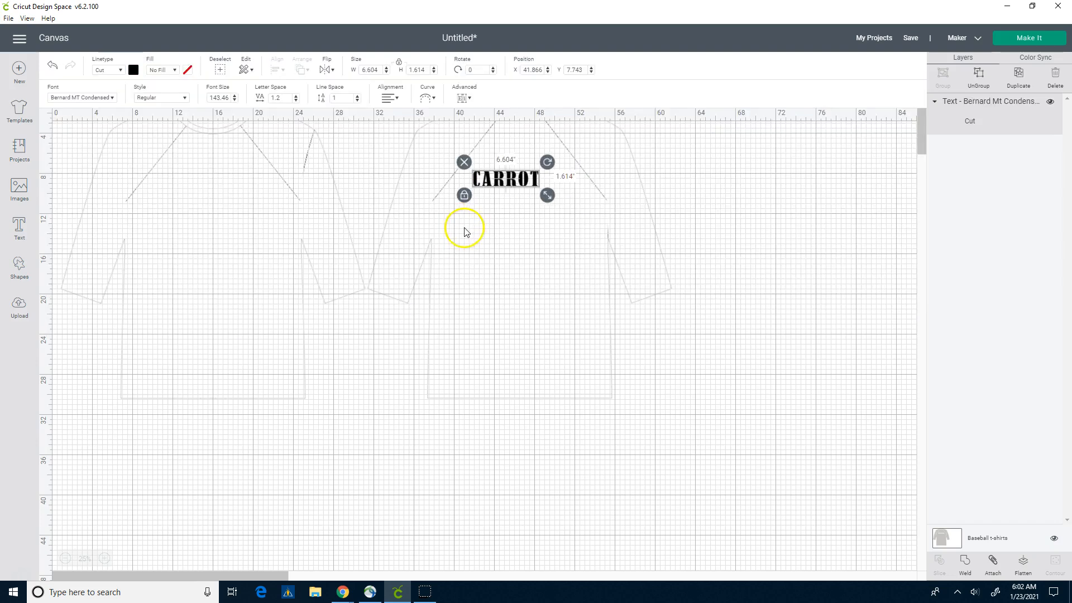
Enlarge the CARROT text to about 10.9 inches wide and set its material colour to the medium blue.
drag(548, 196, 571, 212)
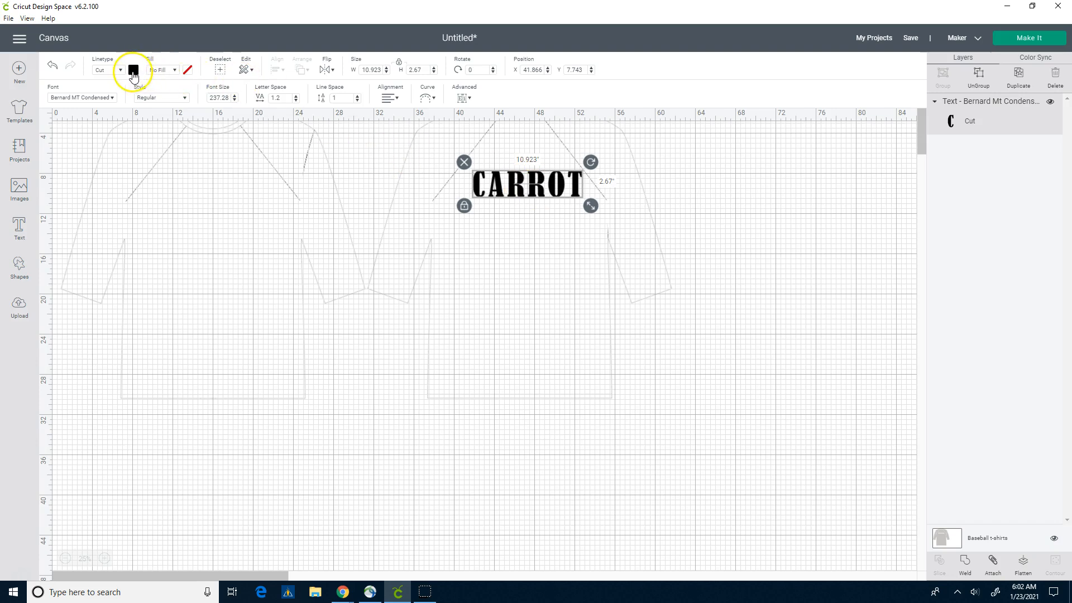
click(134, 72)
click(173, 151)
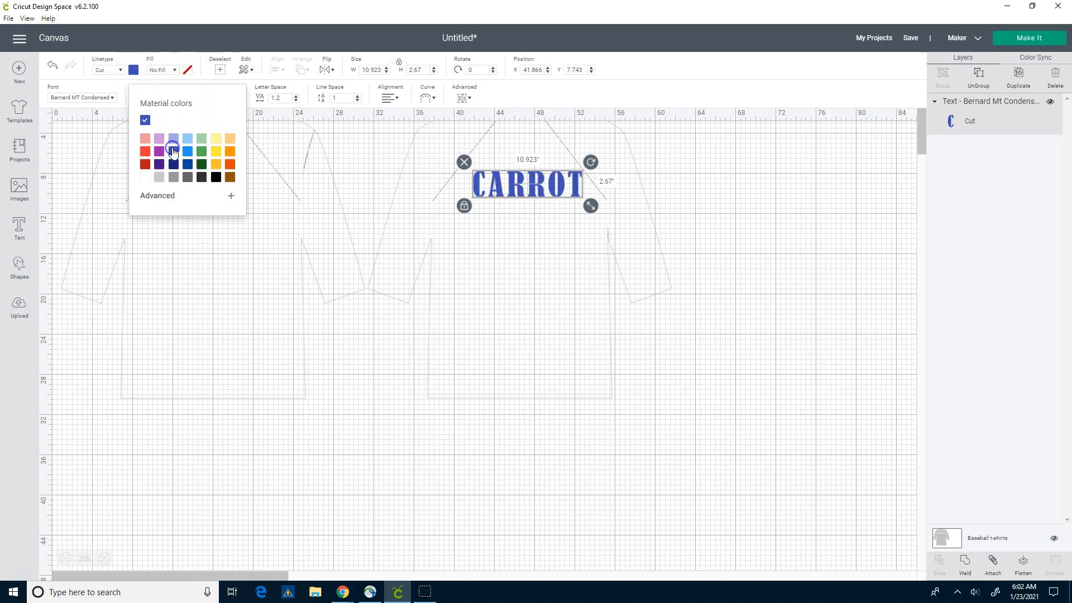
Set the CARROT text's X position to 42 and height to 2 inches, and recentre it at about X 42.7, Y 8.0.
click(537, 70)
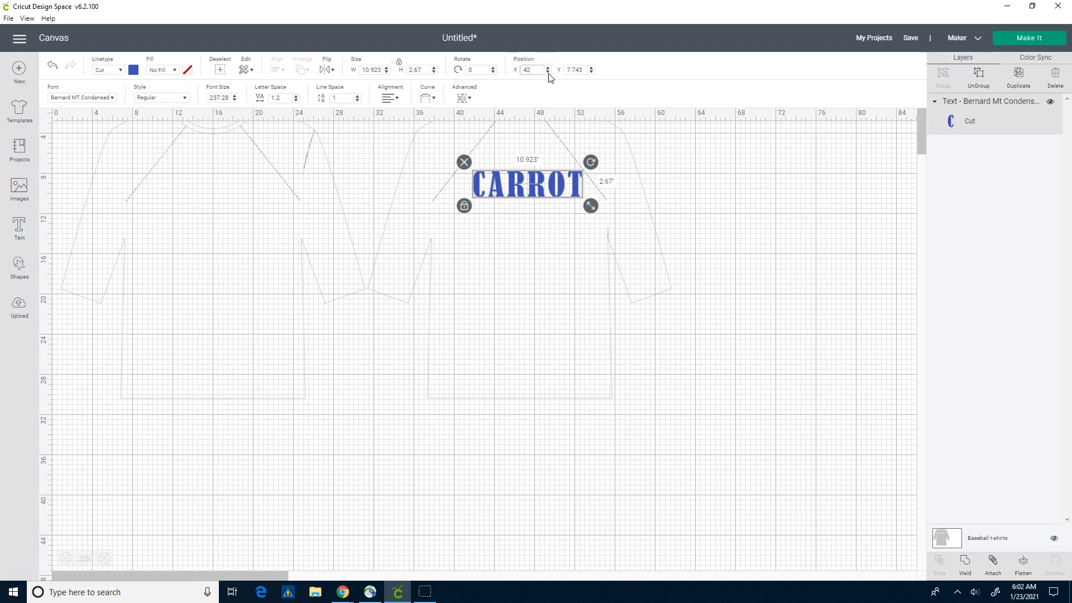
text(42)
click(425, 70)
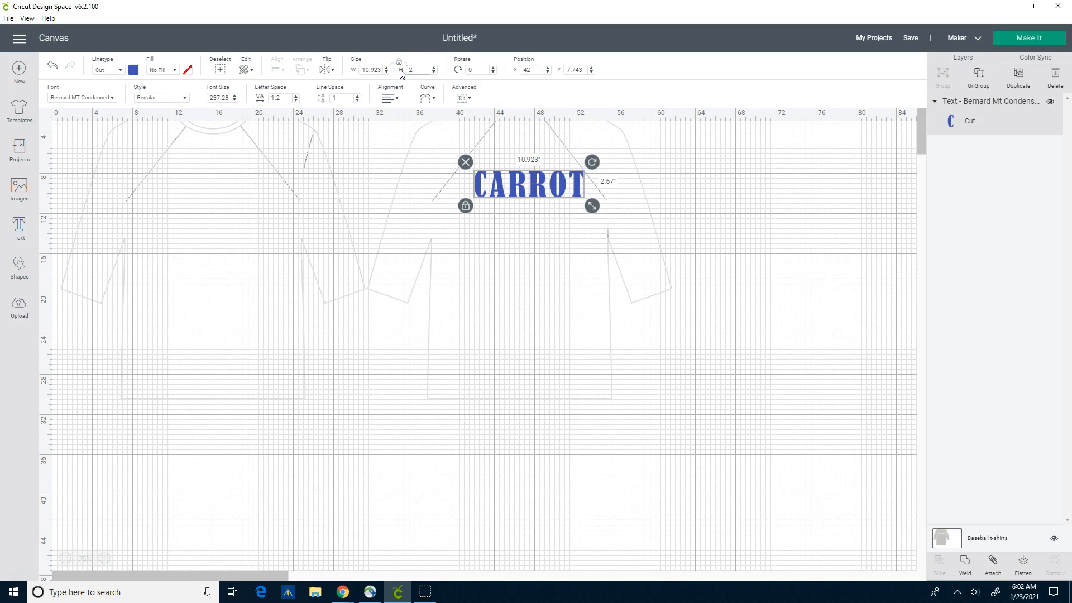
key(Return)
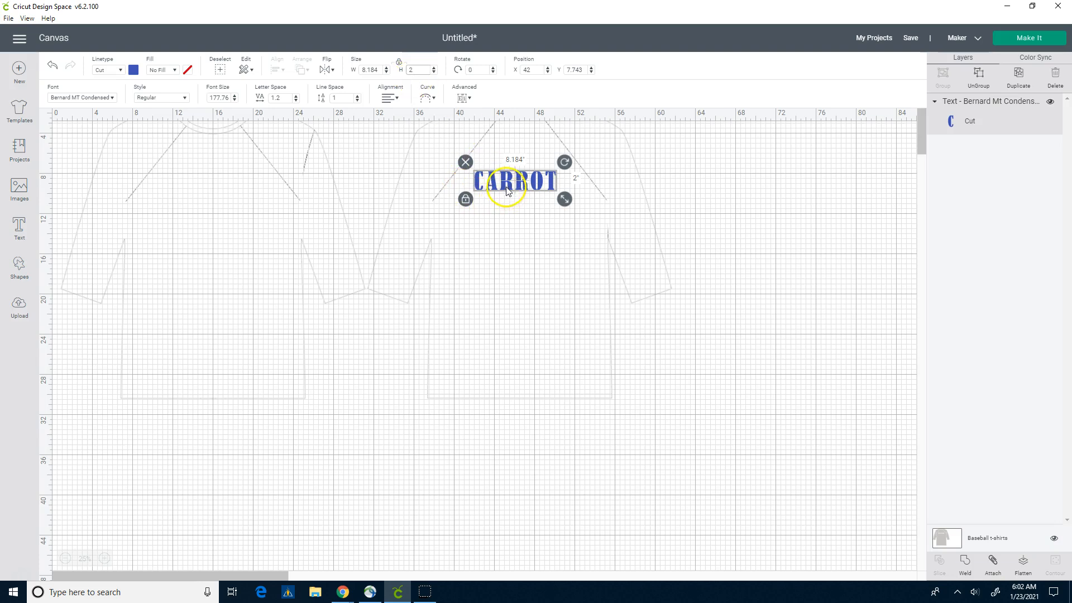
drag(501, 186, 509, 189)
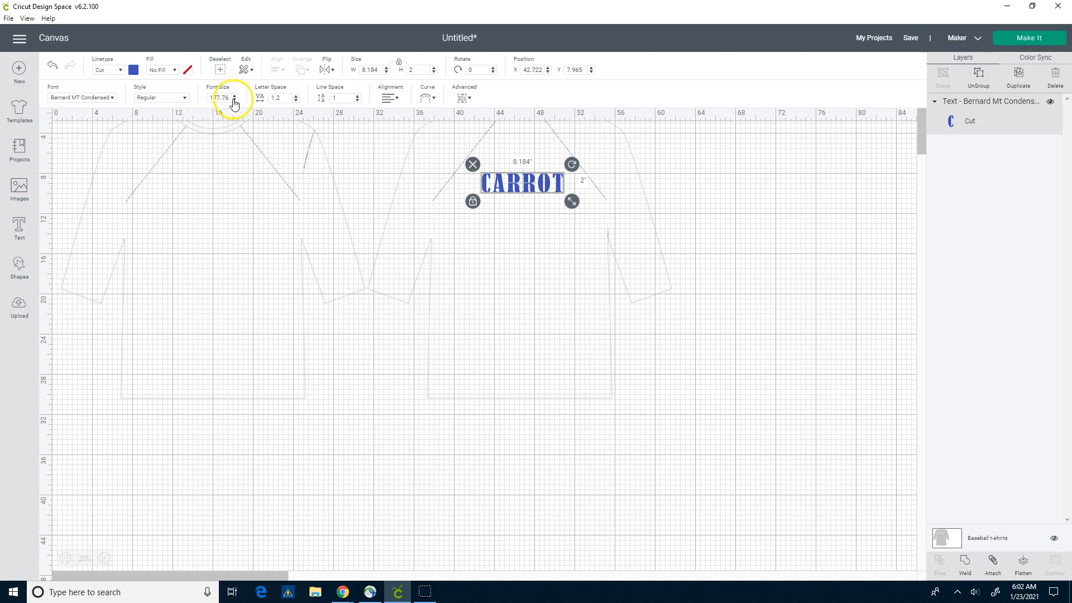
Increase the CARROT text's letter spacing to 1.8.
click(295, 97)
click(296, 96)
click(296, 97)
click(296, 97)
click(295, 97)
click(296, 97)
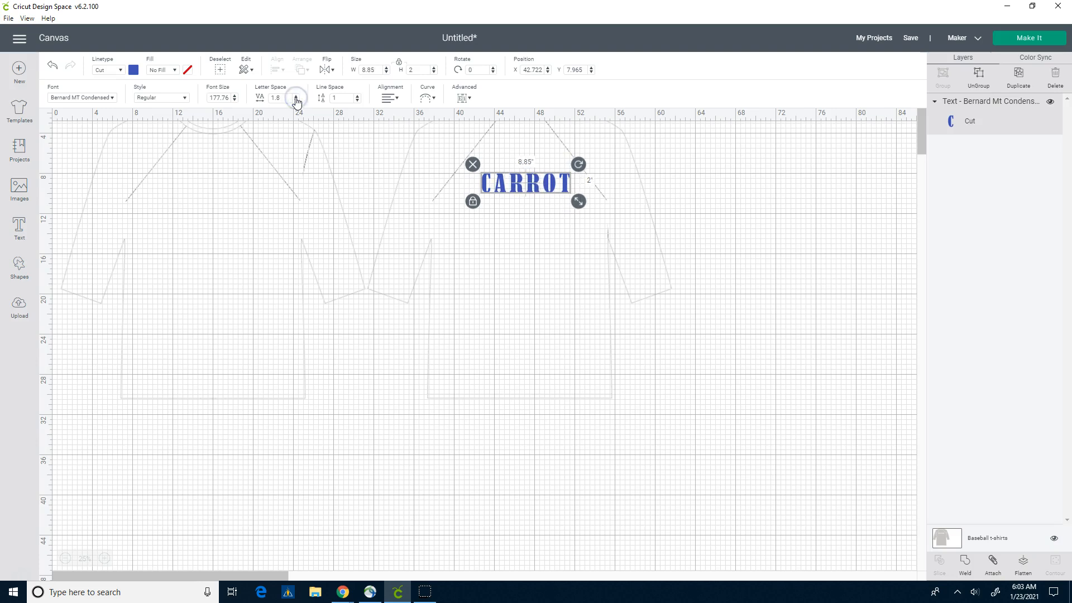
click(296, 98)
Try a font size of 179.76 on the CARROT text, and set its height back to 2 inches.
click(234, 96)
click(235, 96)
click(233, 99)
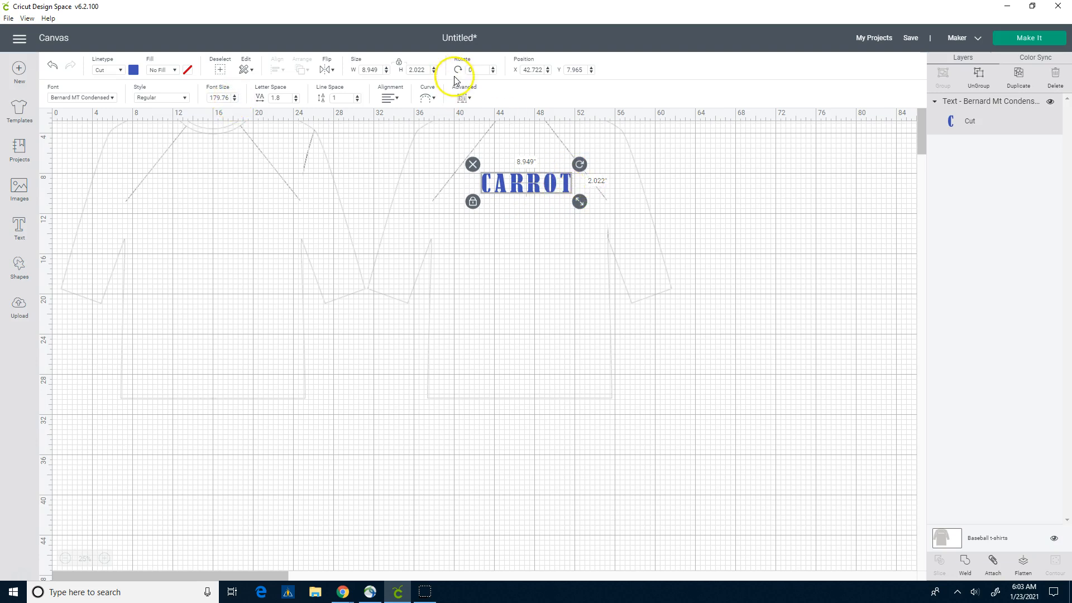
click(425, 69)
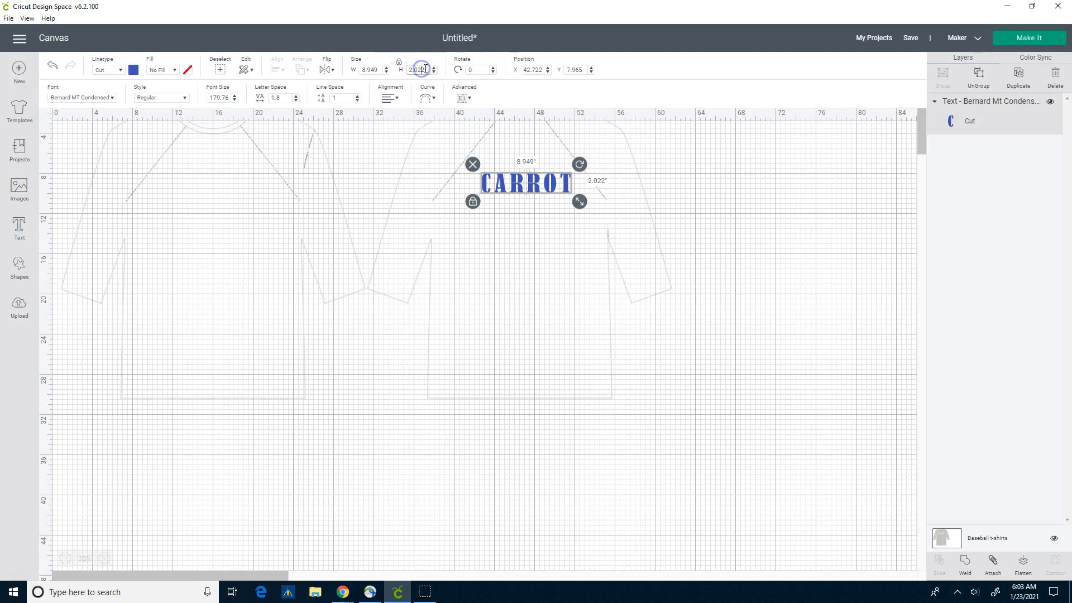
text(2)
key(Return)
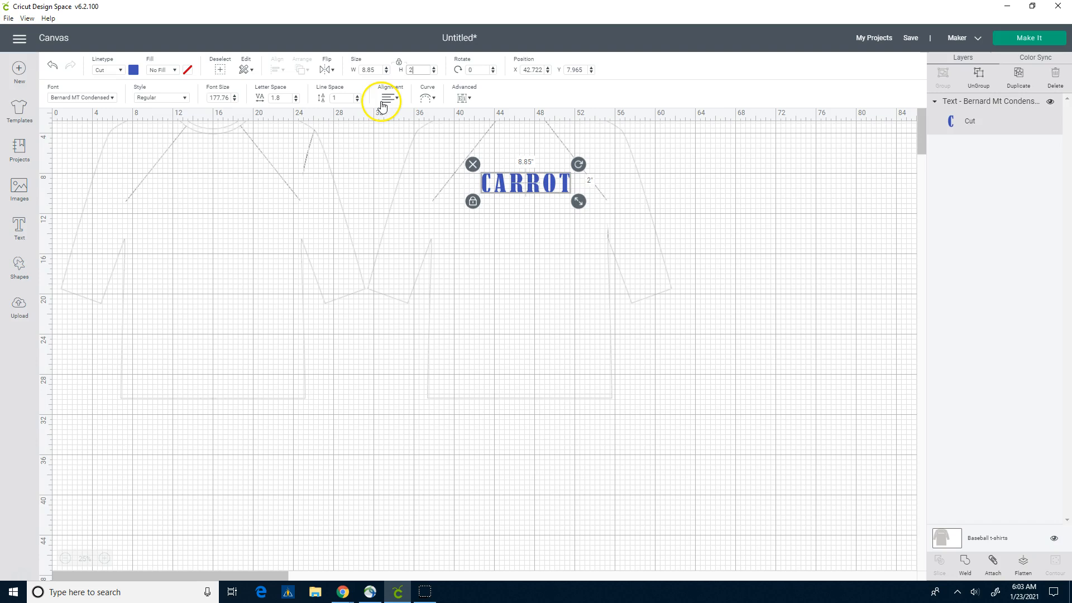
Set the CARROT text's alignment to Center.
click(386, 99)
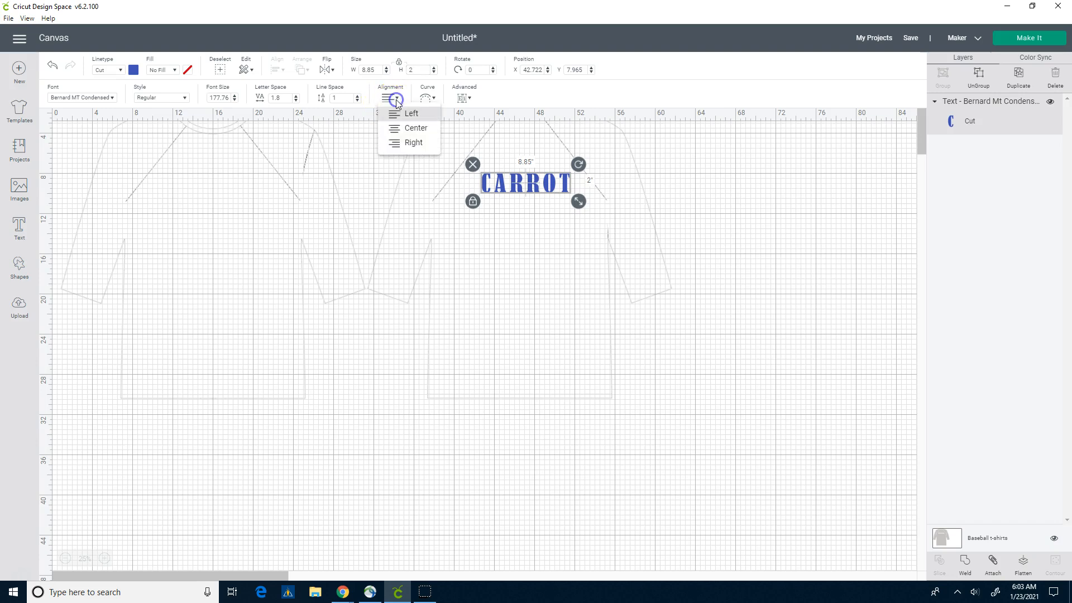
click(410, 132)
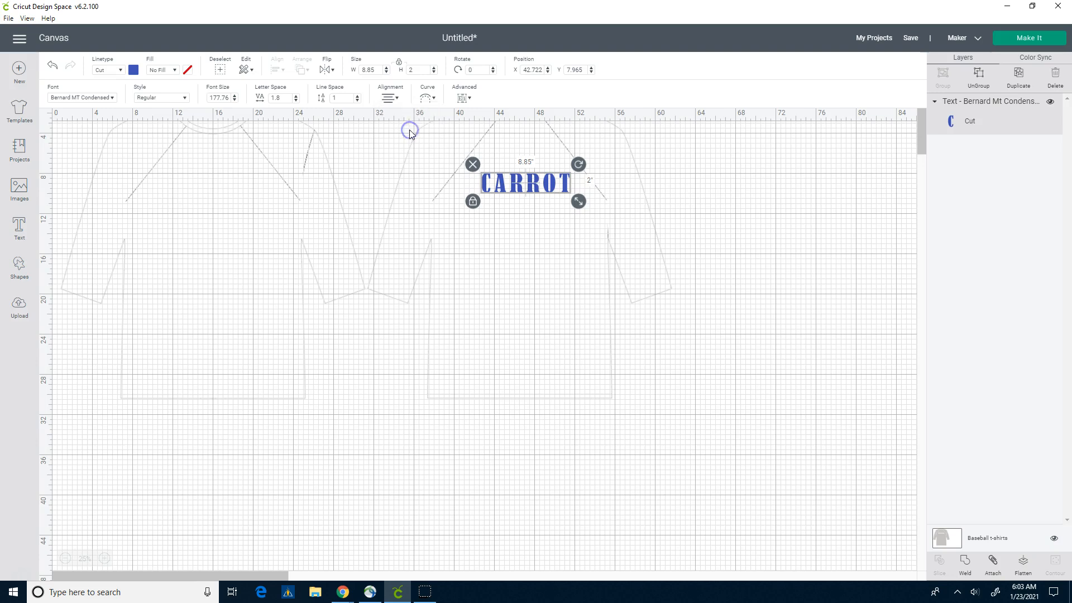
Try a curve diameter of about 156.6 on the CARROT text, and reset the diameter to 0.
click(434, 99)
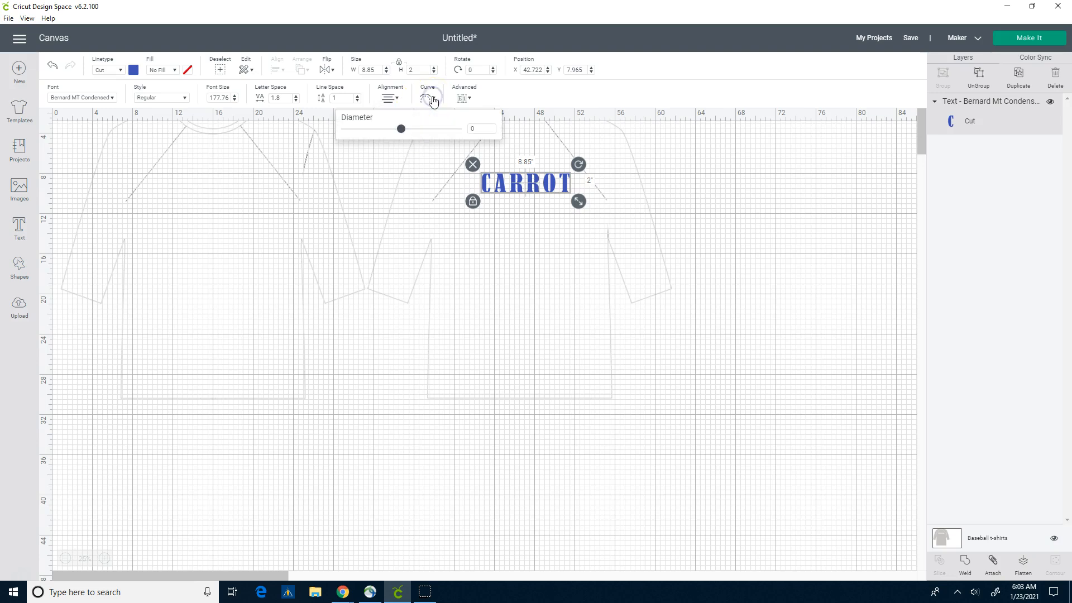
click(401, 130)
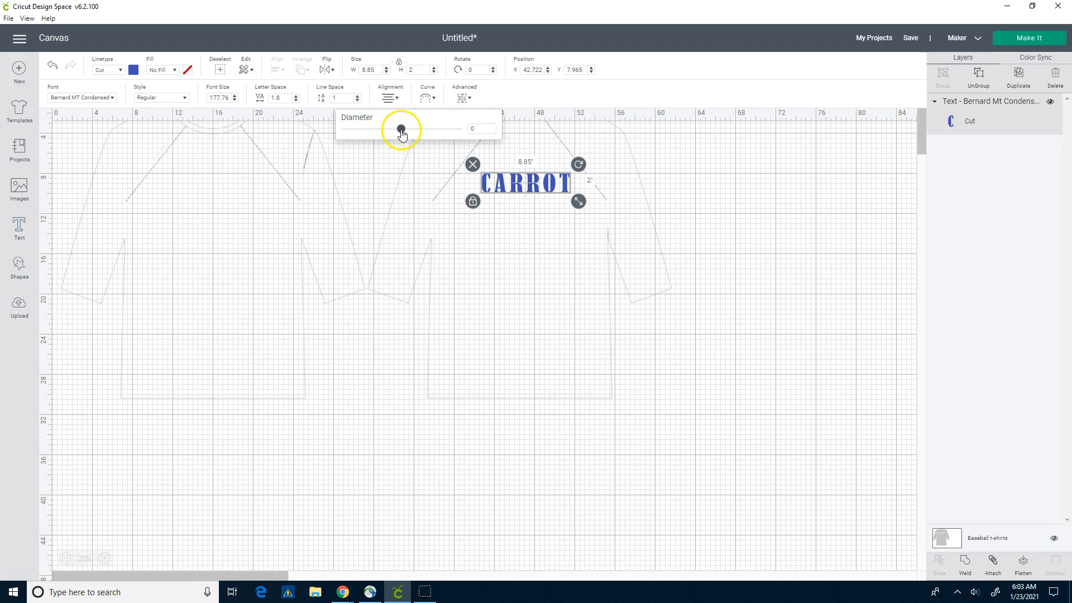
mouse_move(401, 132)
mouse_down()
mouse_move(368, 133)
mouse_move(439, 150)
mouse_move(407, 146)
mouse_up()
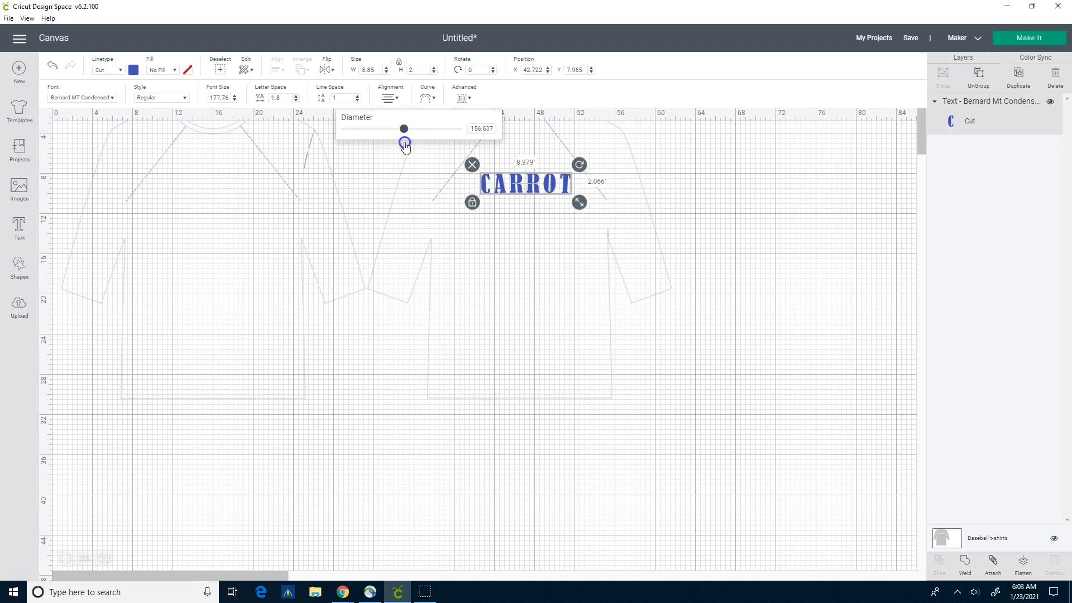
click(471, 128)
text(0)
key(Return)
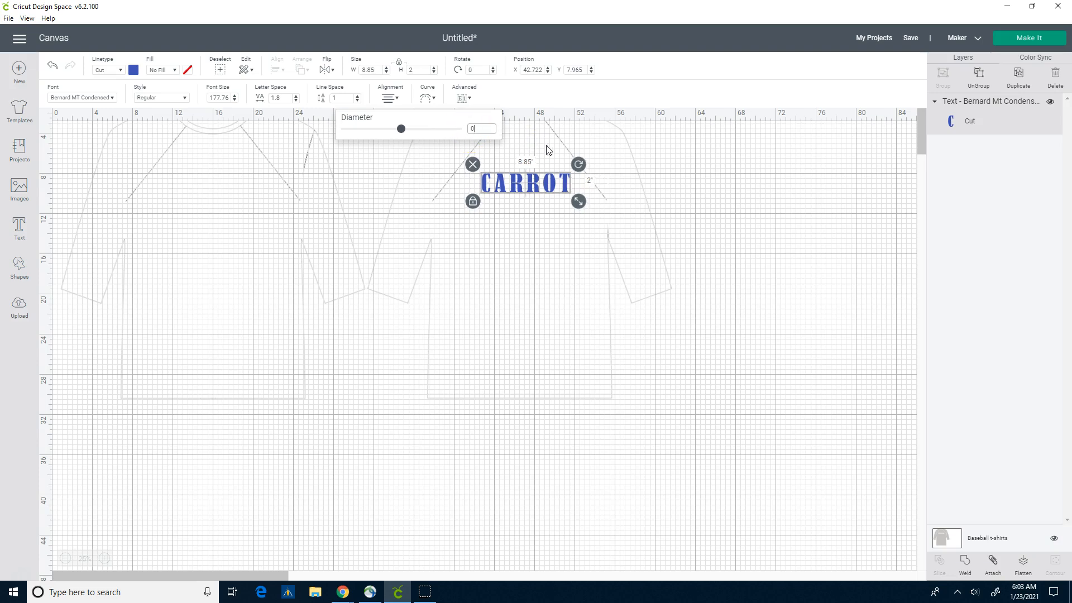
click(510, 91)
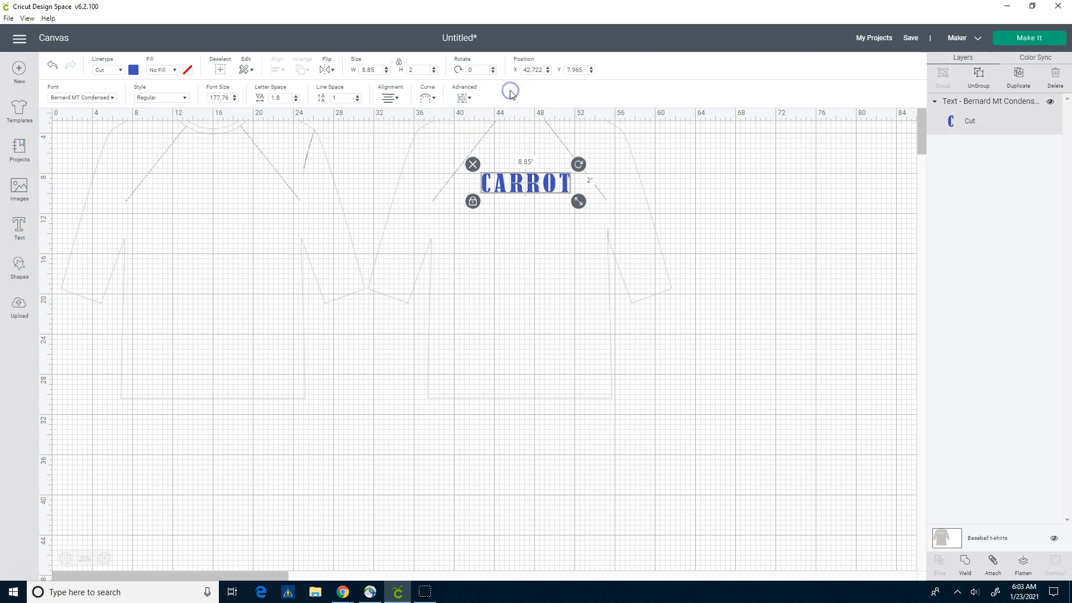
Ungroup the CARROT text to letters, and select the T and the C individually.
click(466, 99)
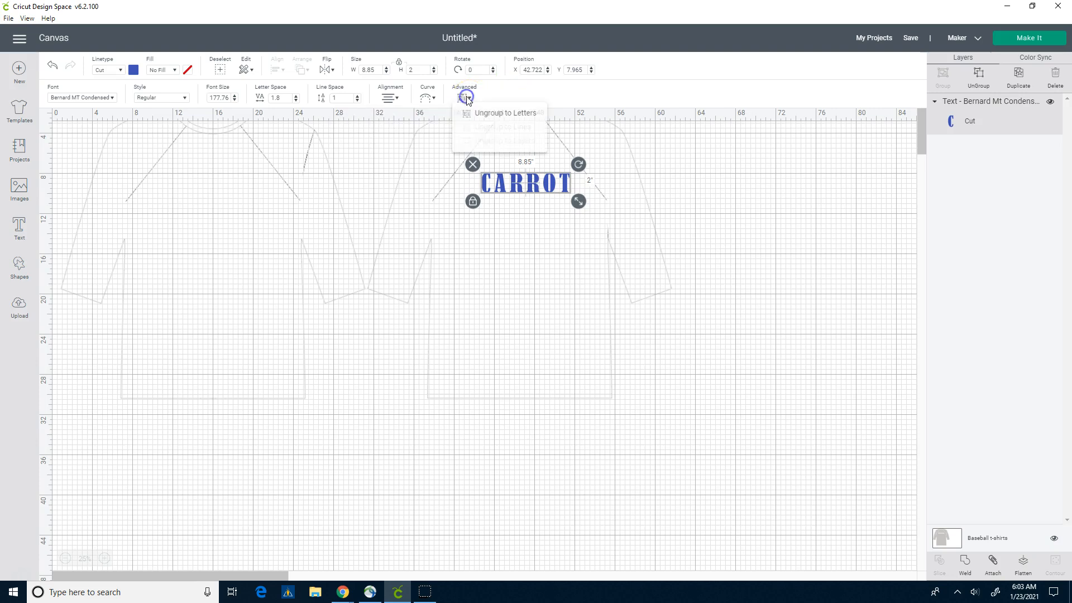
click(480, 119)
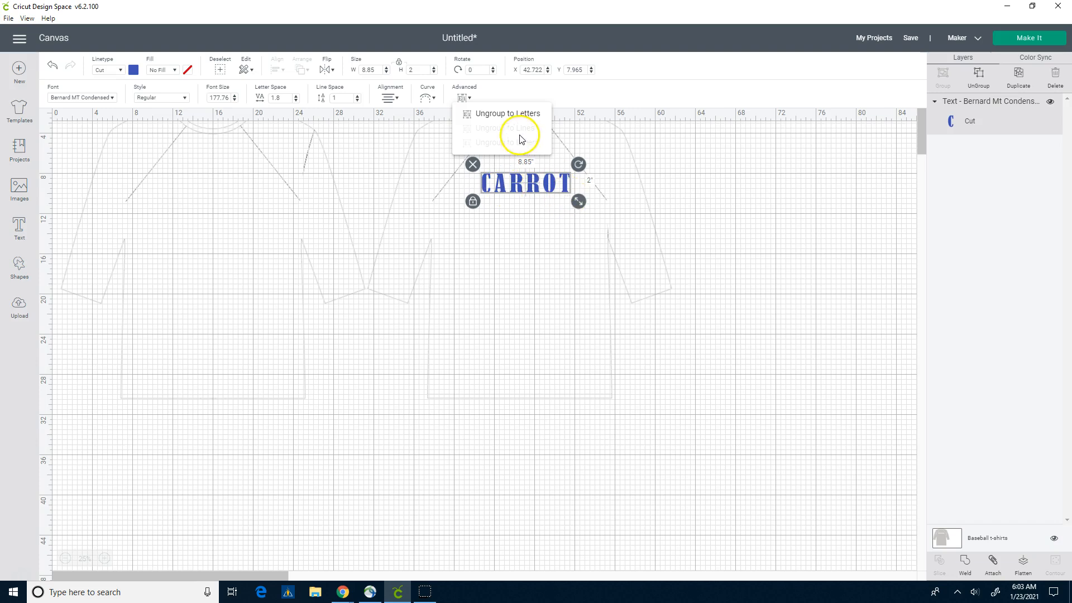
click(501, 114)
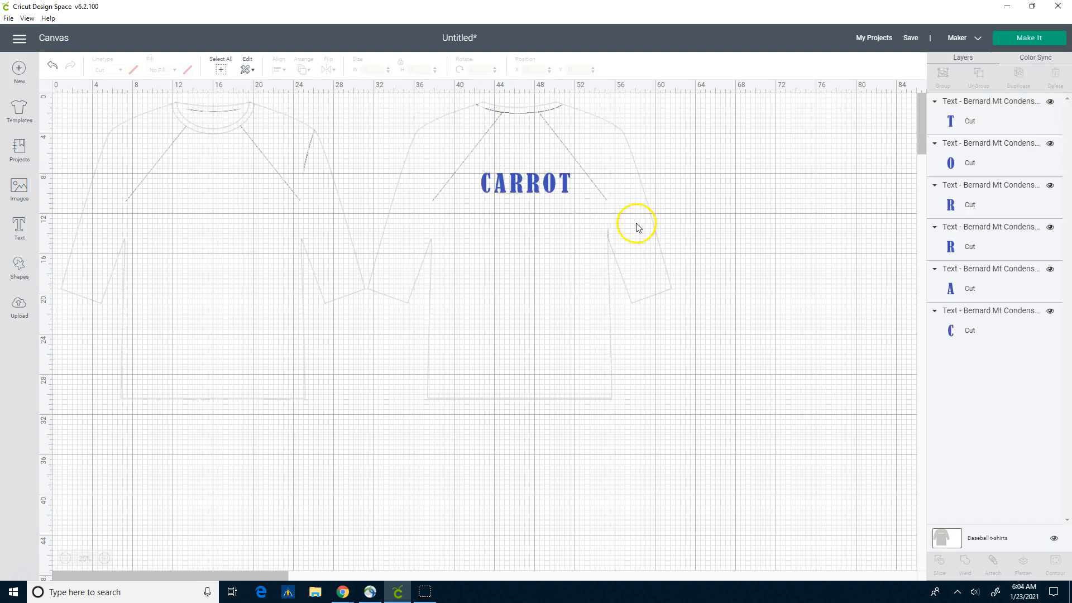
click(563, 189)
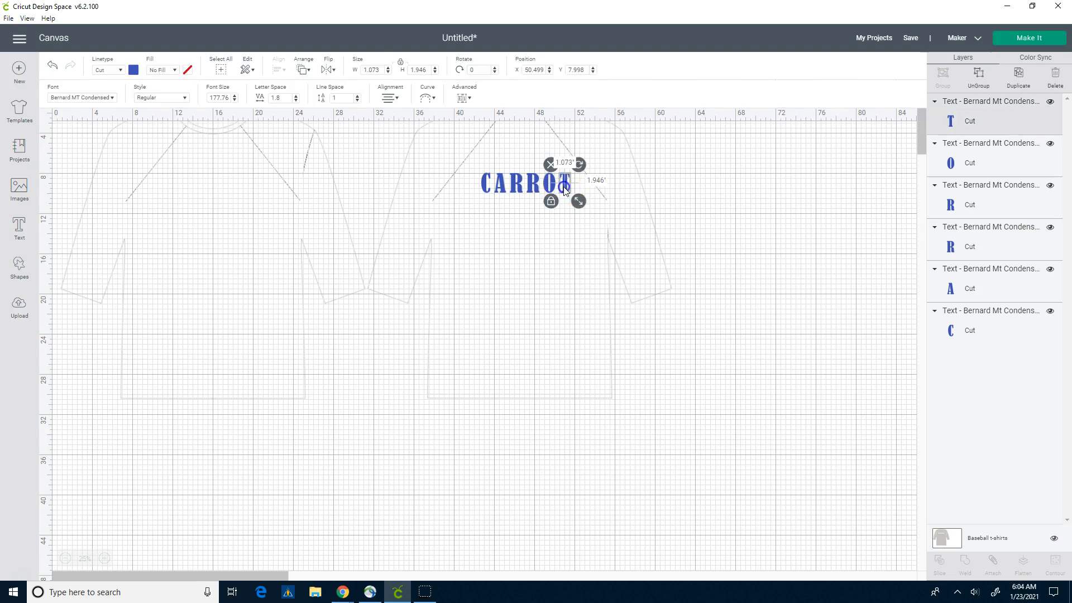
click(483, 189)
Try a red material colour on the second R of CARROT, and set the letter back to the medium blue.
click(535, 193)
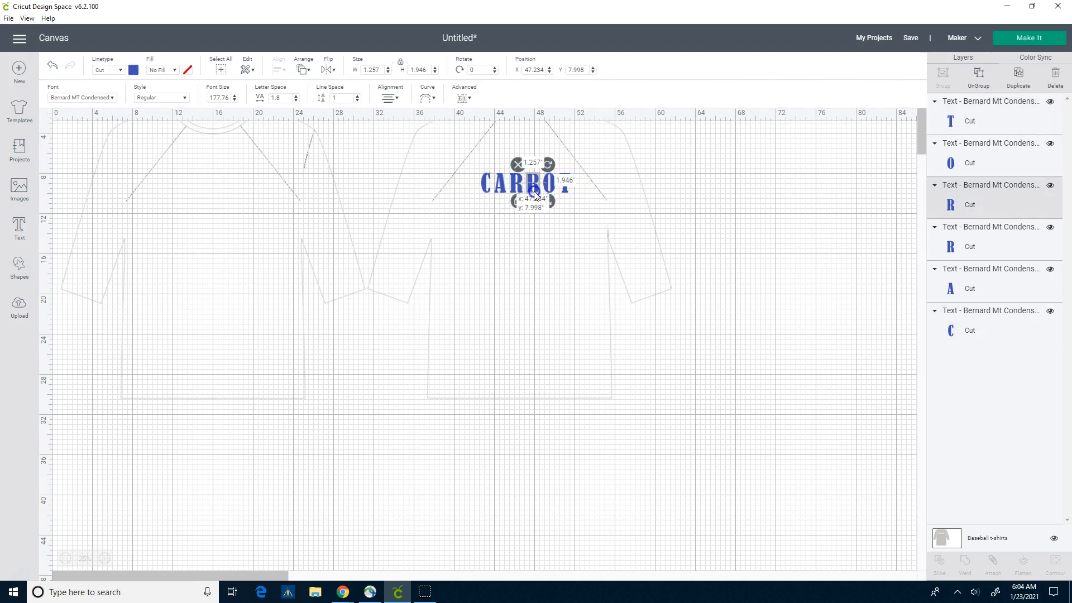
click(519, 230)
click(134, 71)
click(145, 152)
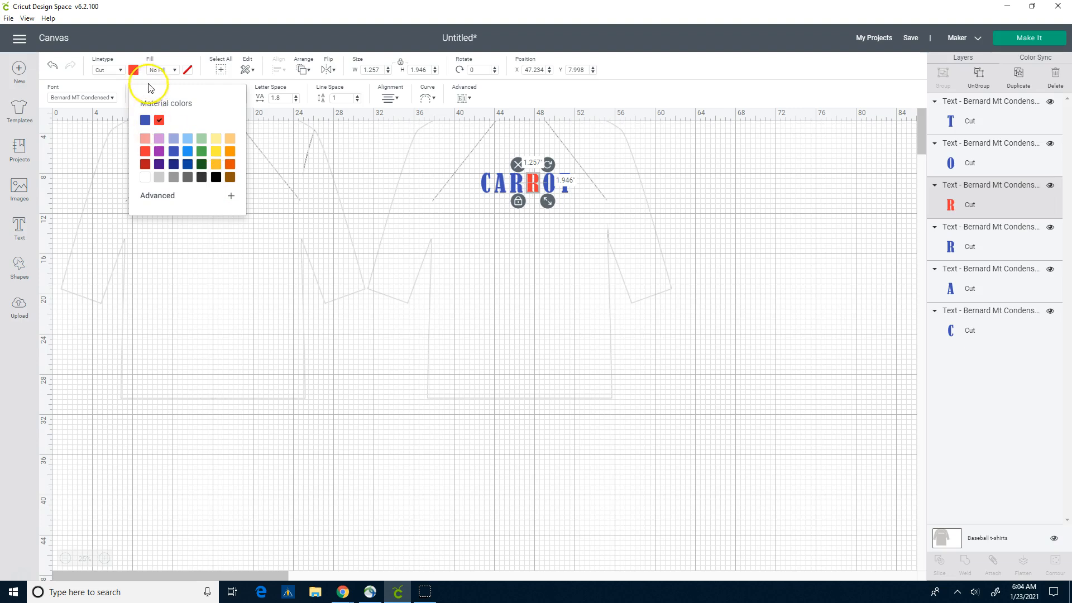
click(144, 120)
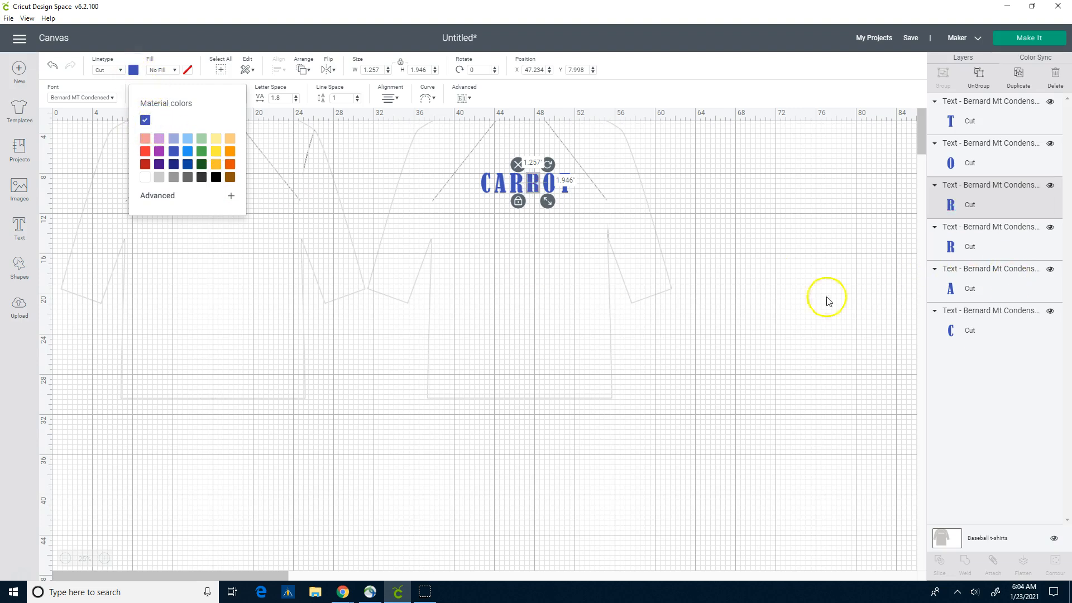
click(423, 206)
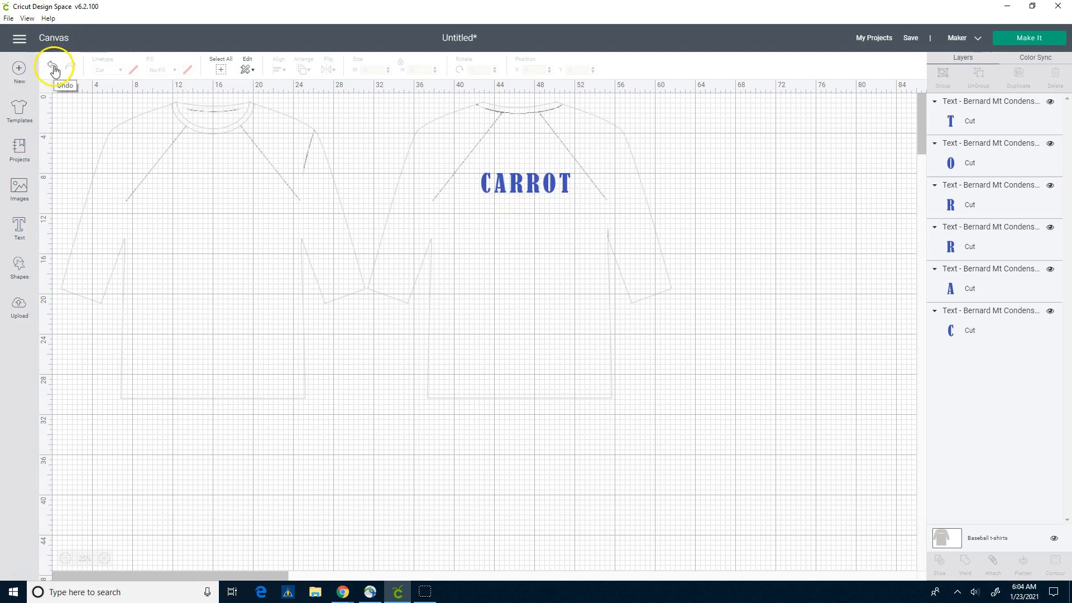
Select all six CARROT letters together and group them.
click(577, 204)
drag(577, 205, 467, 168)
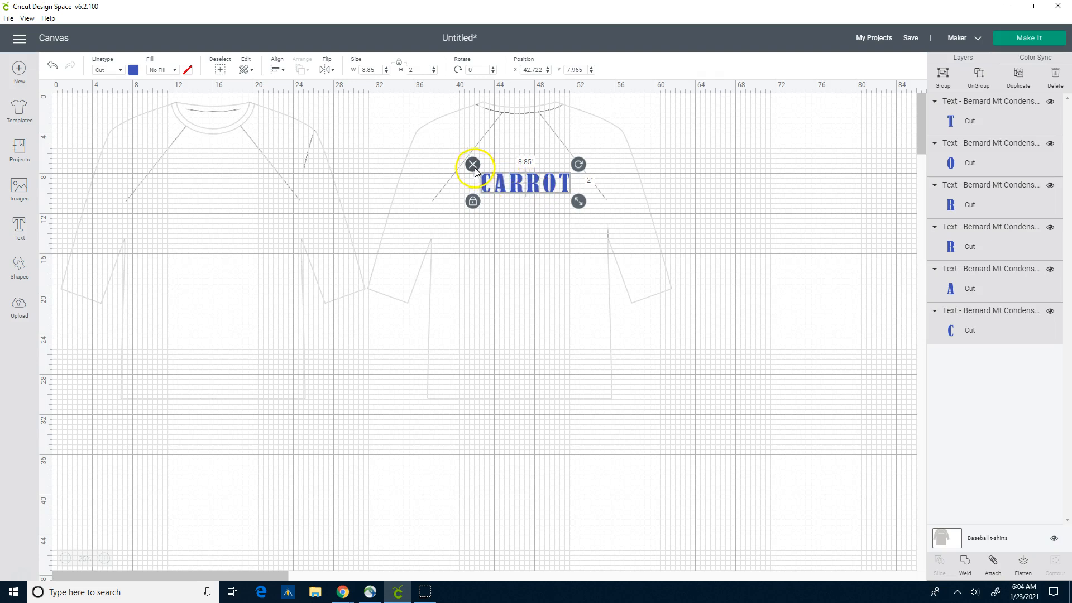
click(548, 214)
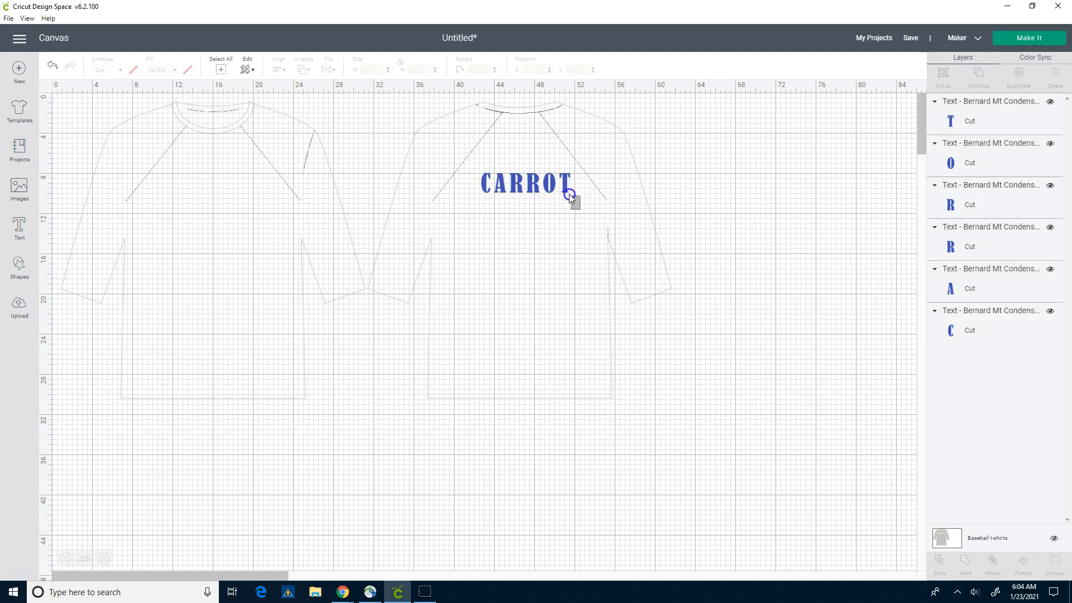
drag(545, 175, 468, 153)
click(526, 200)
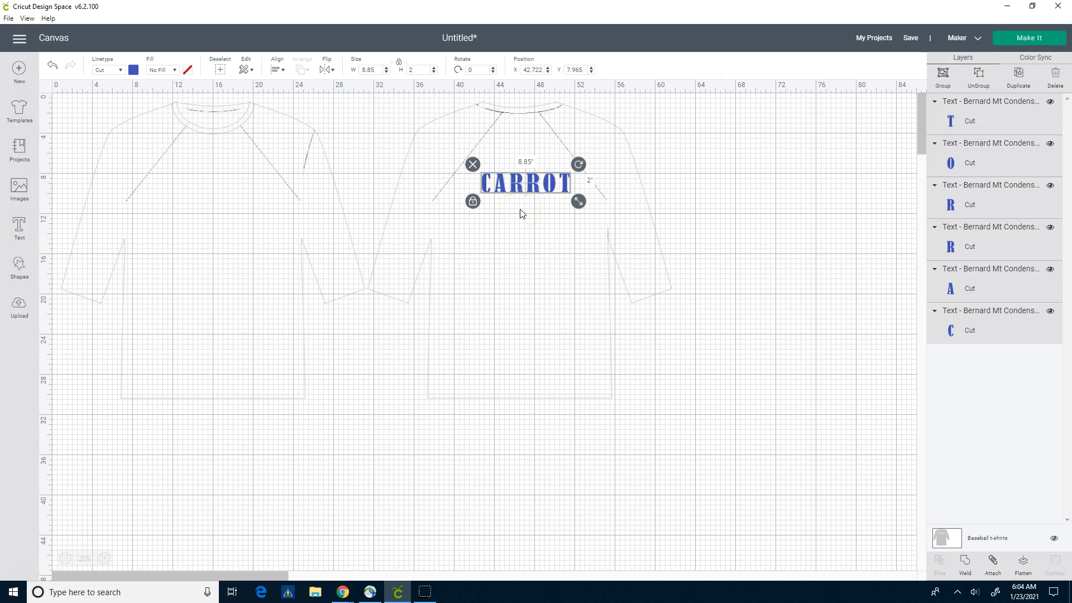
click(950, 87)
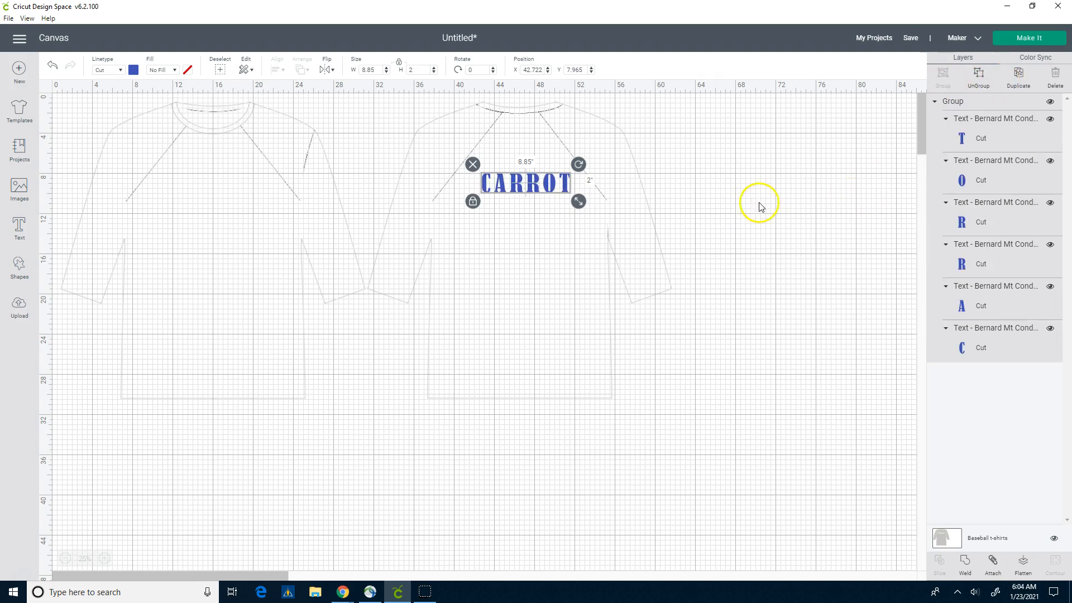
click(574, 222)
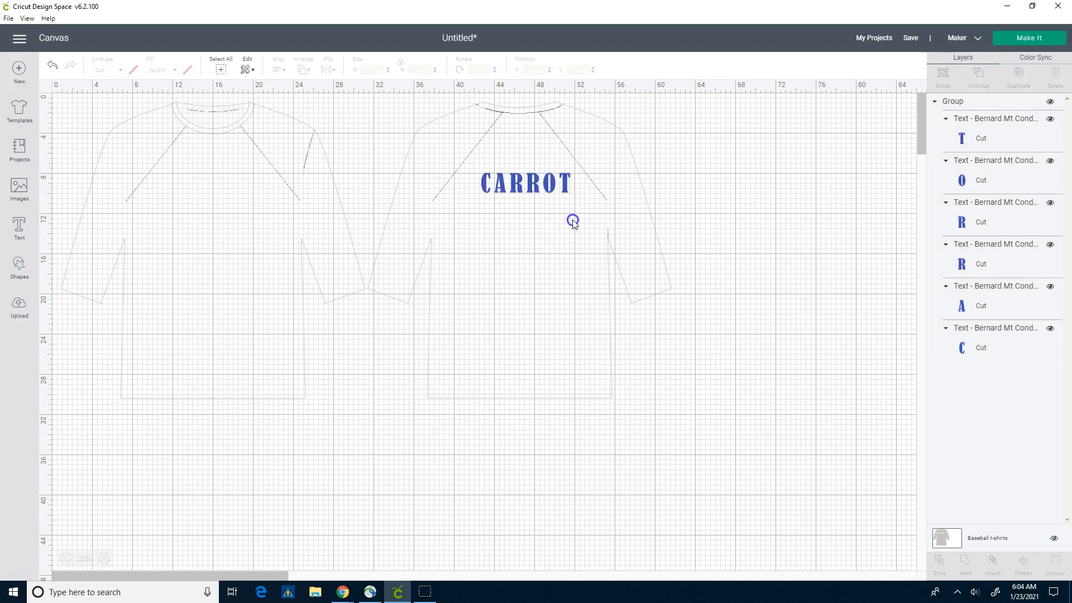
Select the O layer inside the CARROT group, and move the whole group up to about X 42.7, Y 6.9.
click(567, 187)
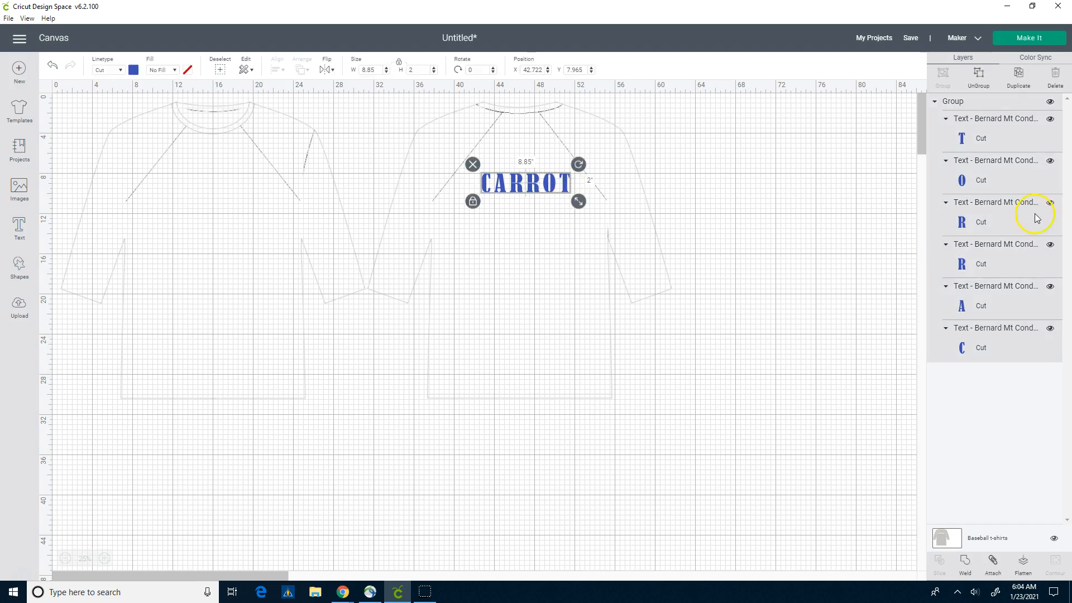
click(998, 184)
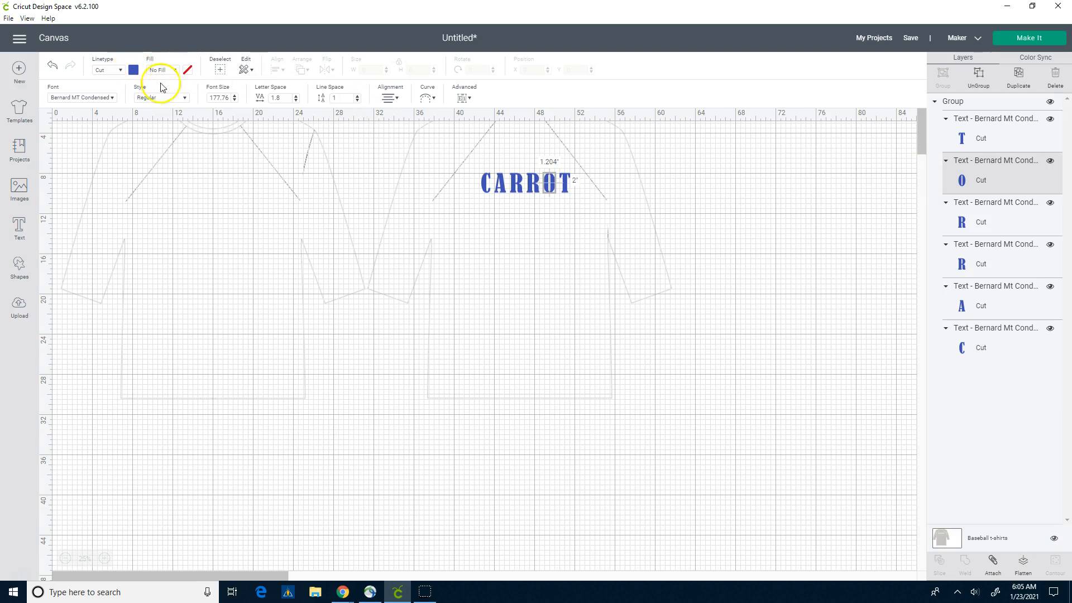
click(541, 206)
click(535, 192)
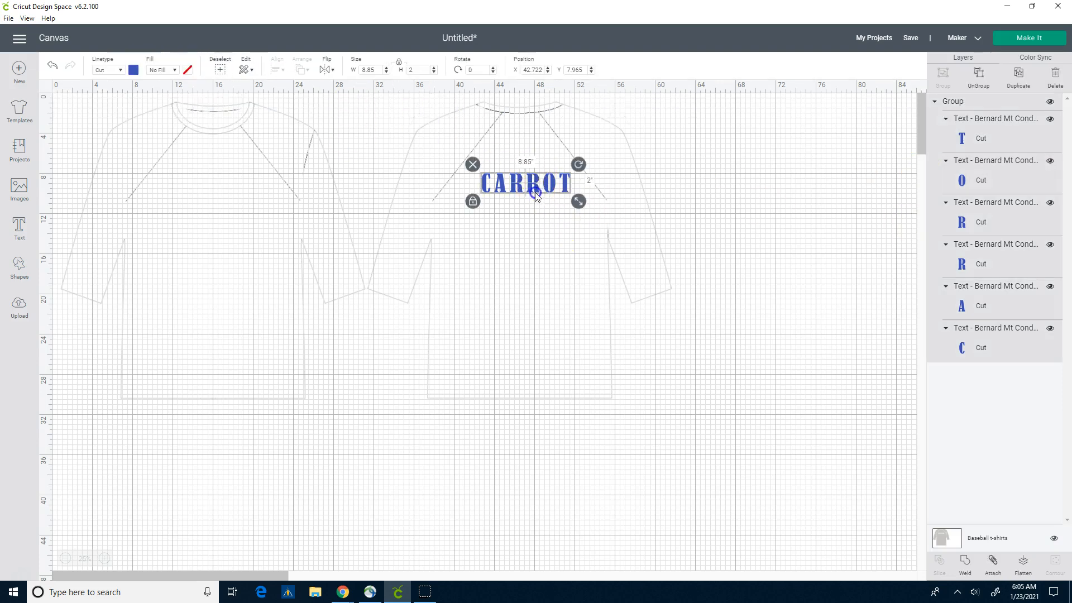
mouse_move(536, 192)
mouse_down()
mouse_move(531, 219)
mouse_move(533, 176)
mouse_up()
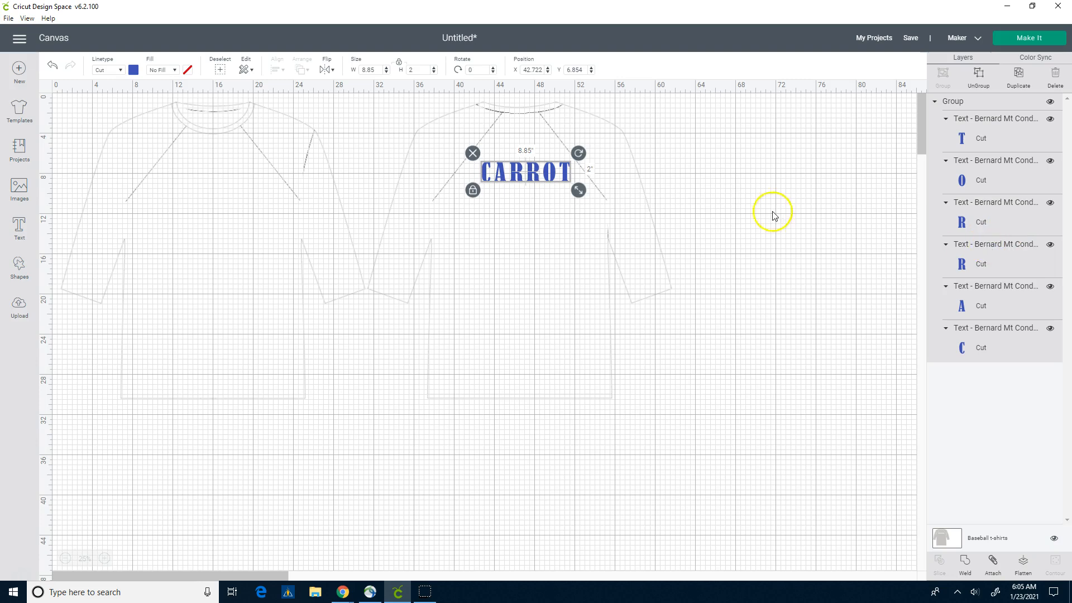
Colour the O inside the CARROT group red and set its height to 3 inches.
click(997, 186)
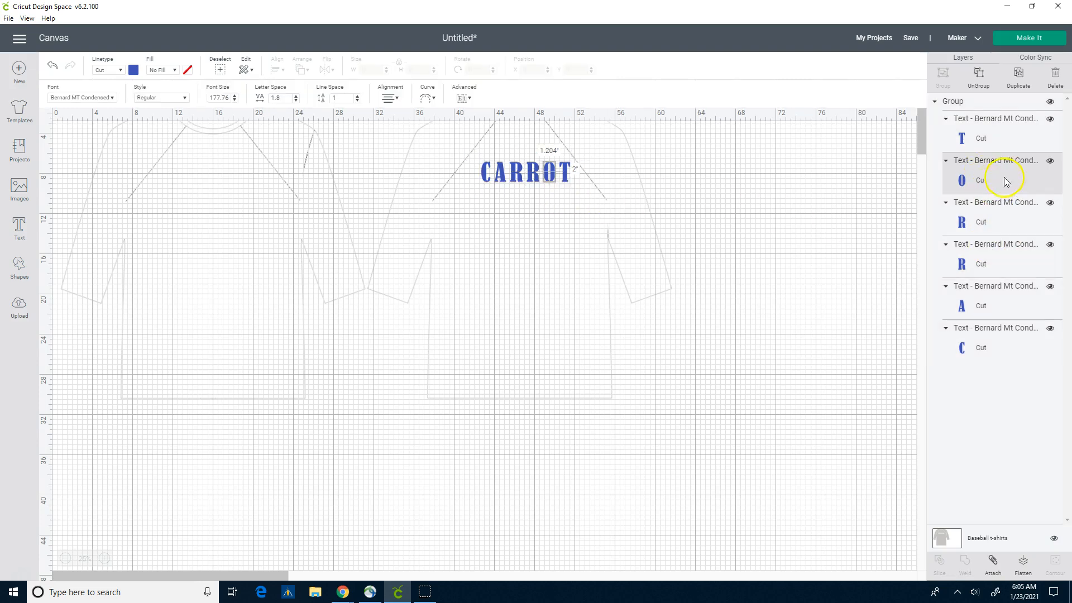
click(134, 72)
click(144, 151)
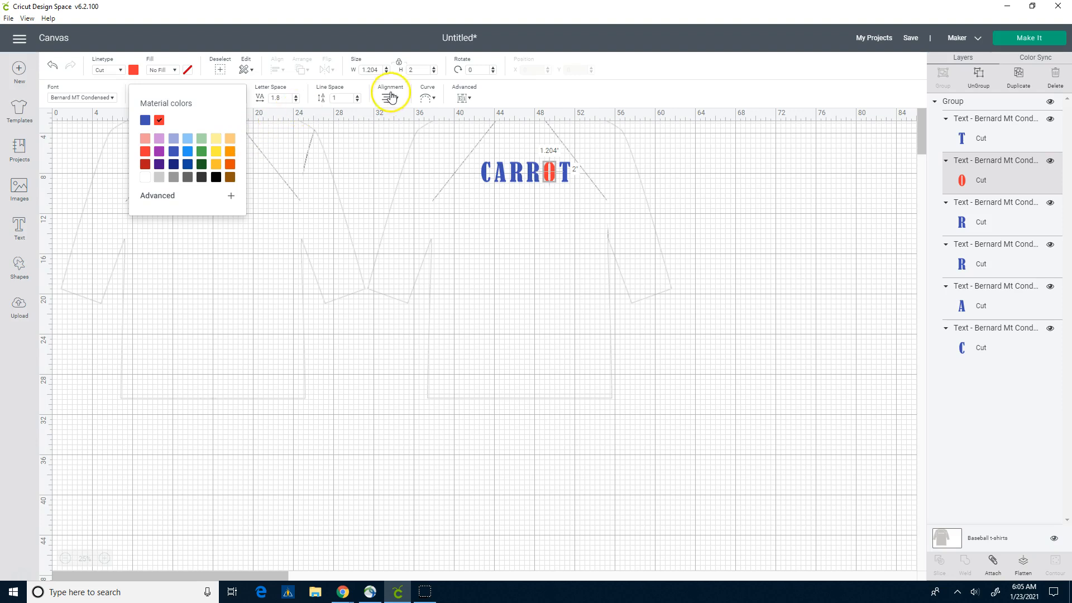
click(409, 70)
click(393, 71)
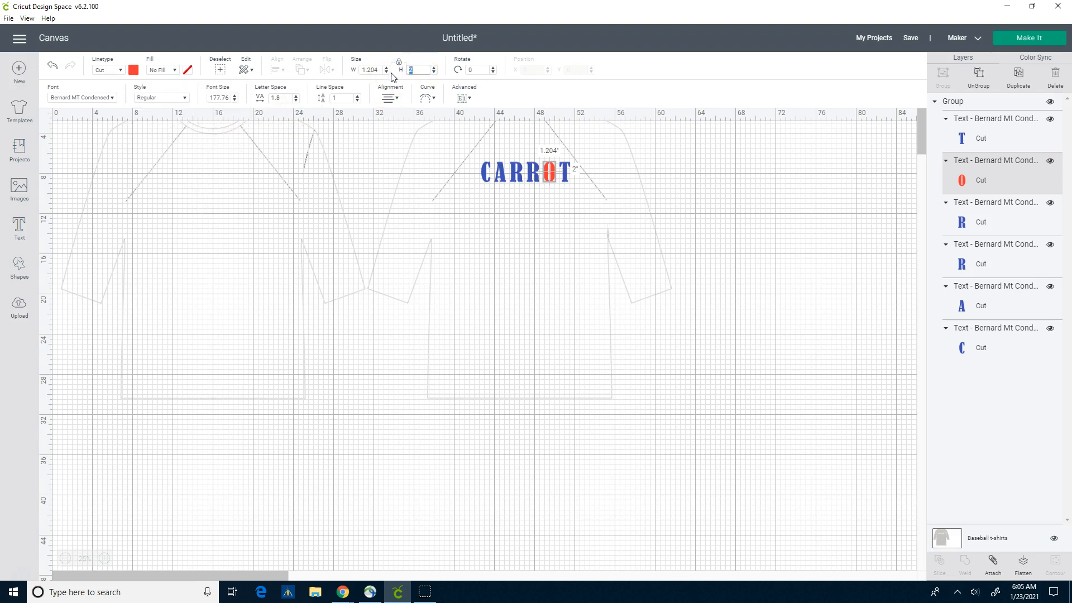
key(Return)
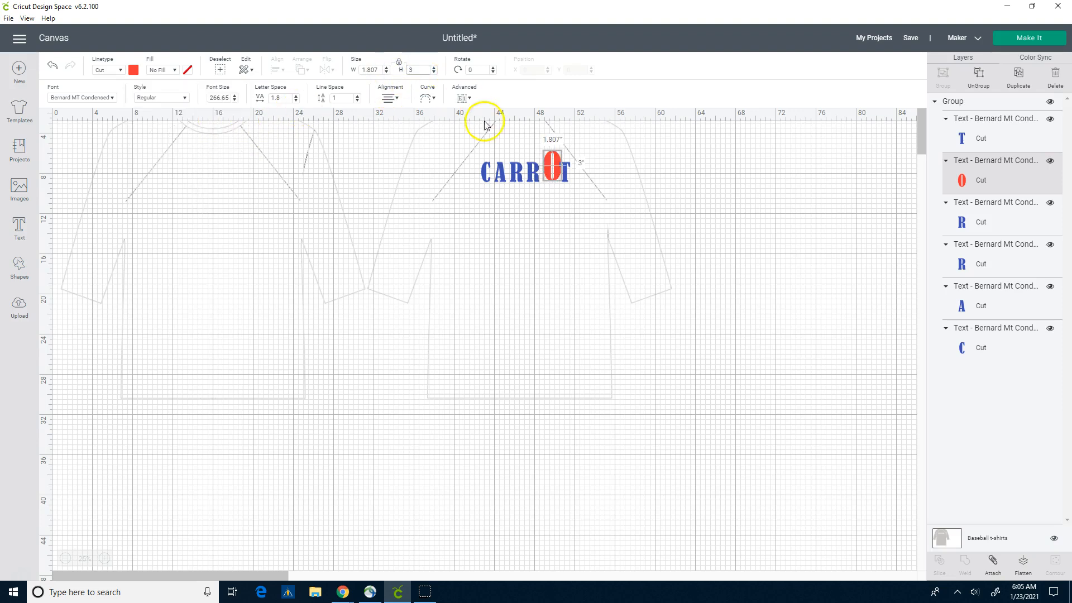
Move the whole CARROT group to about X 42.8, Y 6.6, and ungroup it into separate letters.
click(510, 179)
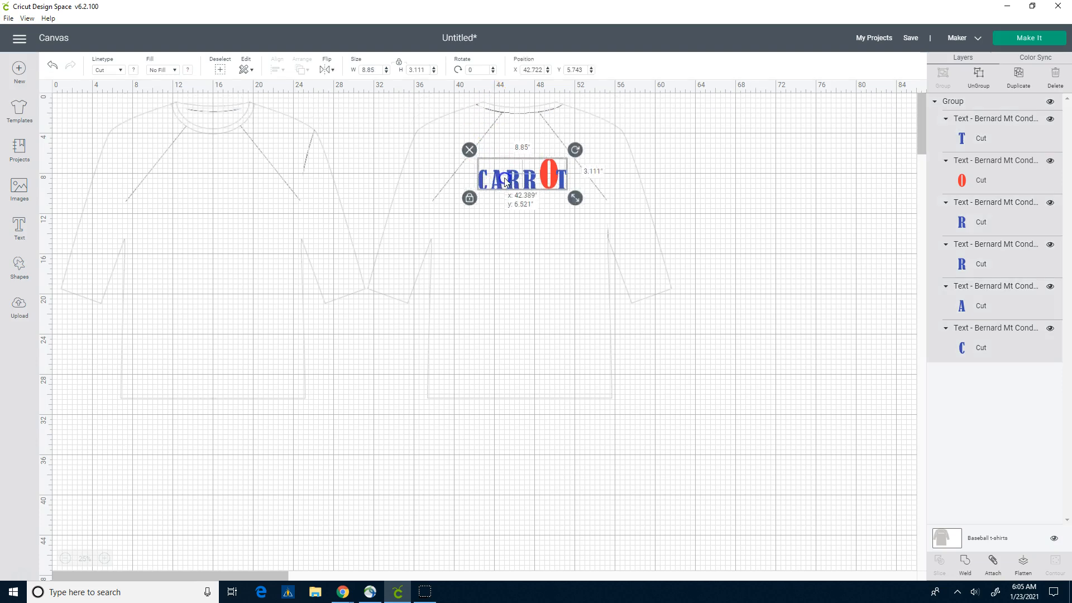
drag(510, 180, 510, 179)
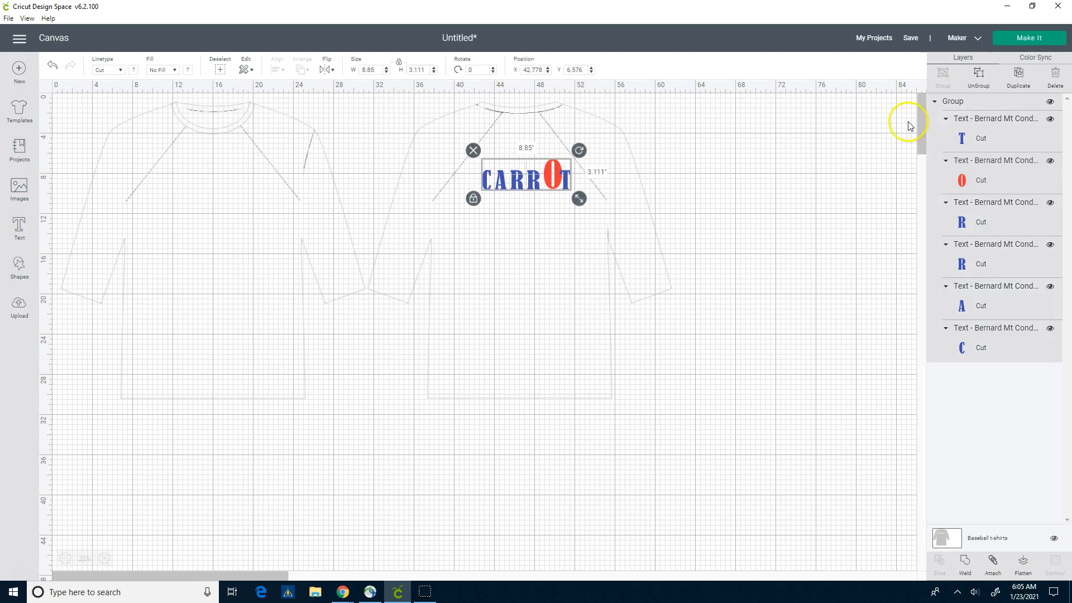
click(977, 81)
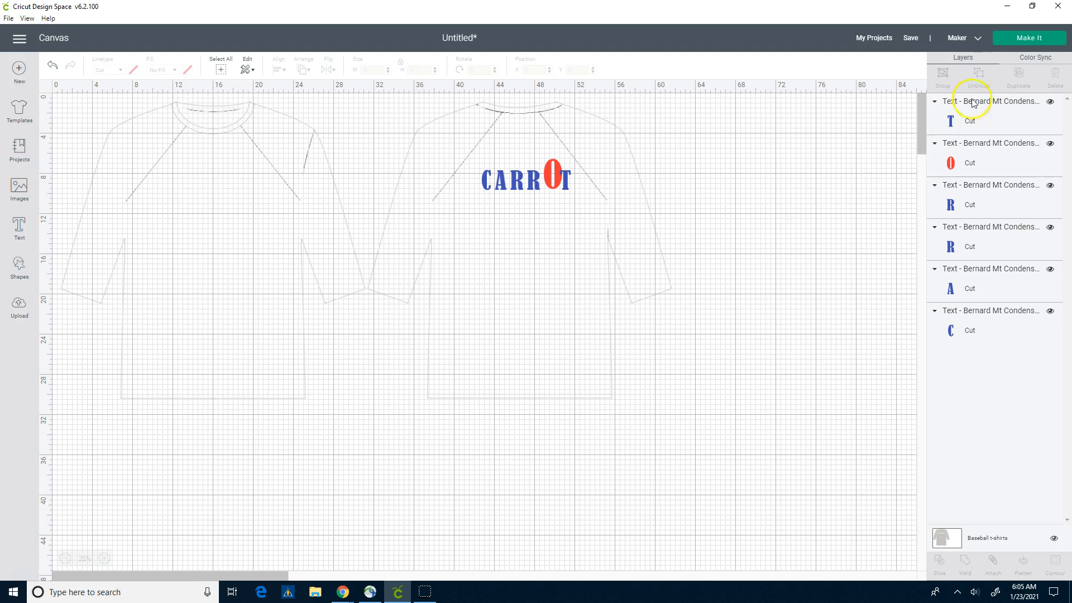
Undo the letter recolouring, resizing, moving, grouping and ungrouping back to a single CARROT text object.
click(52, 66)
click(52, 68)
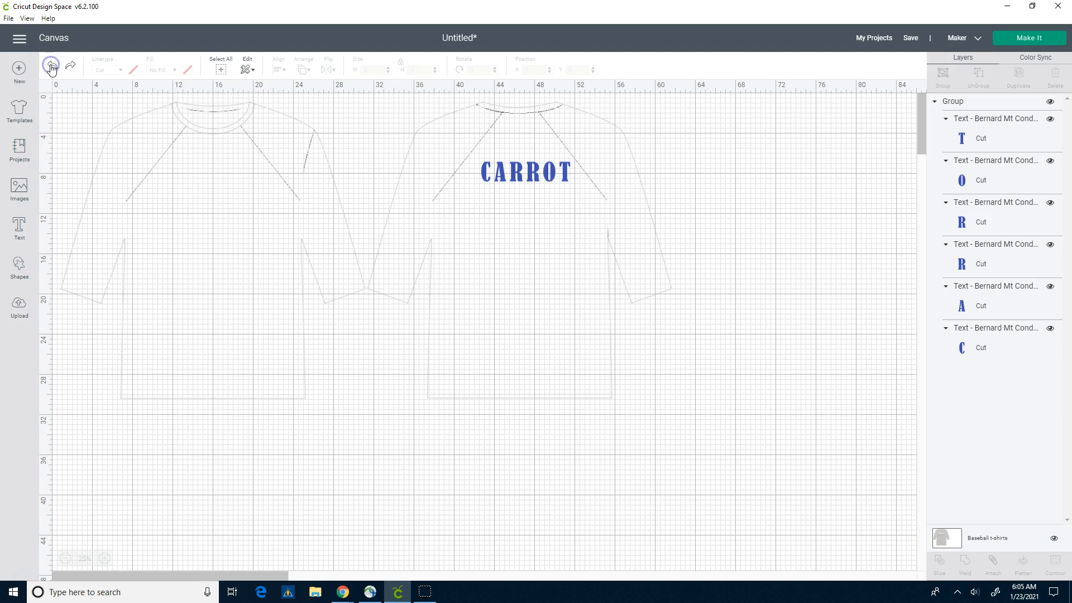
click(52, 68)
click(52, 68)
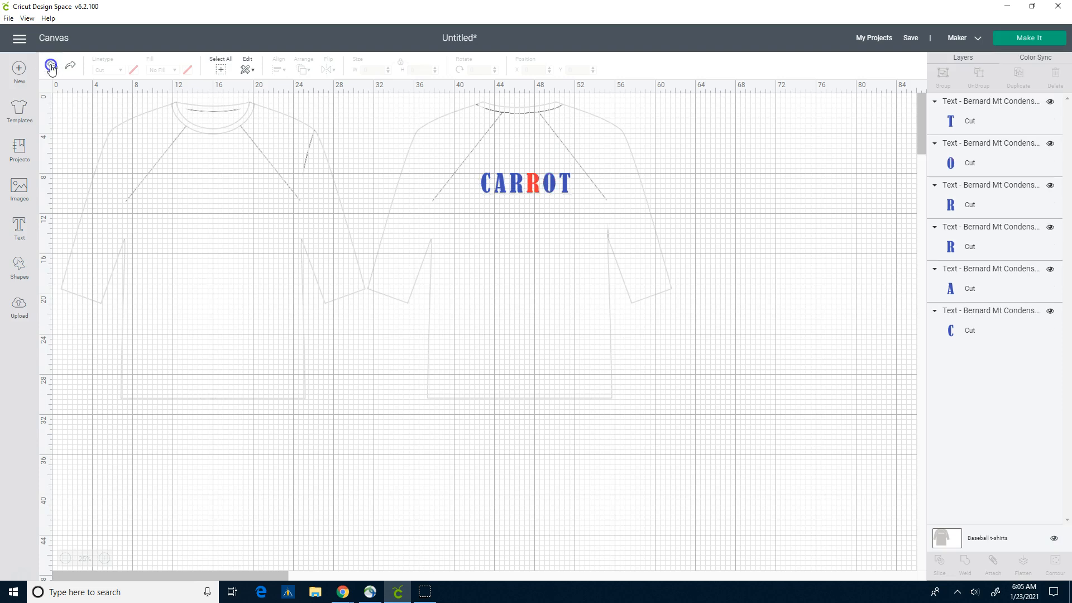
click(52, 67)
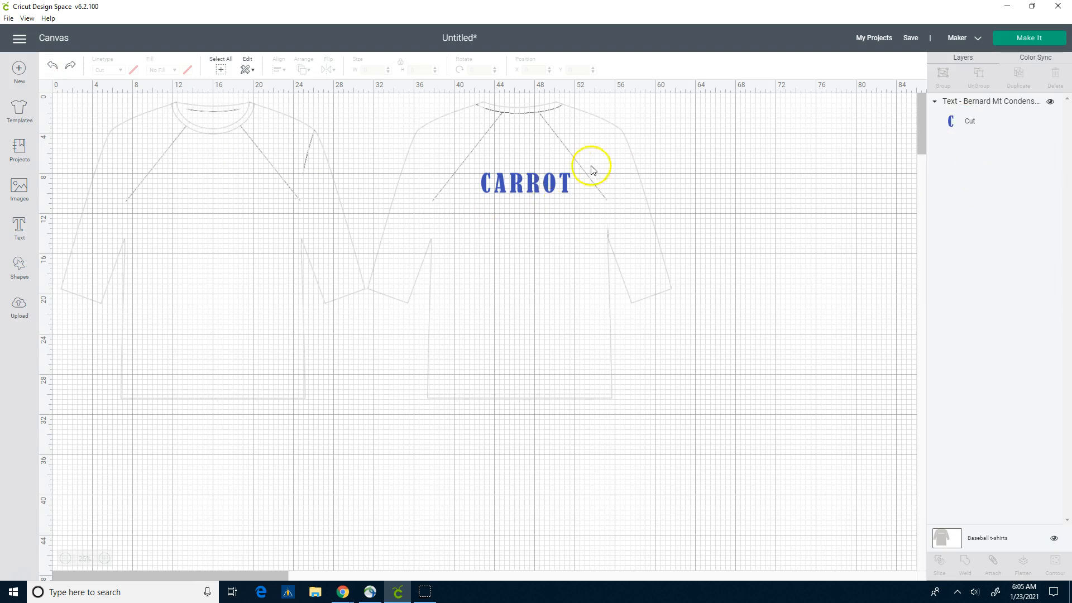
Move the CARROT text to about X 42.1, Y 8.8 on the back of the shirt.
drag(533, 183, 527, 196)
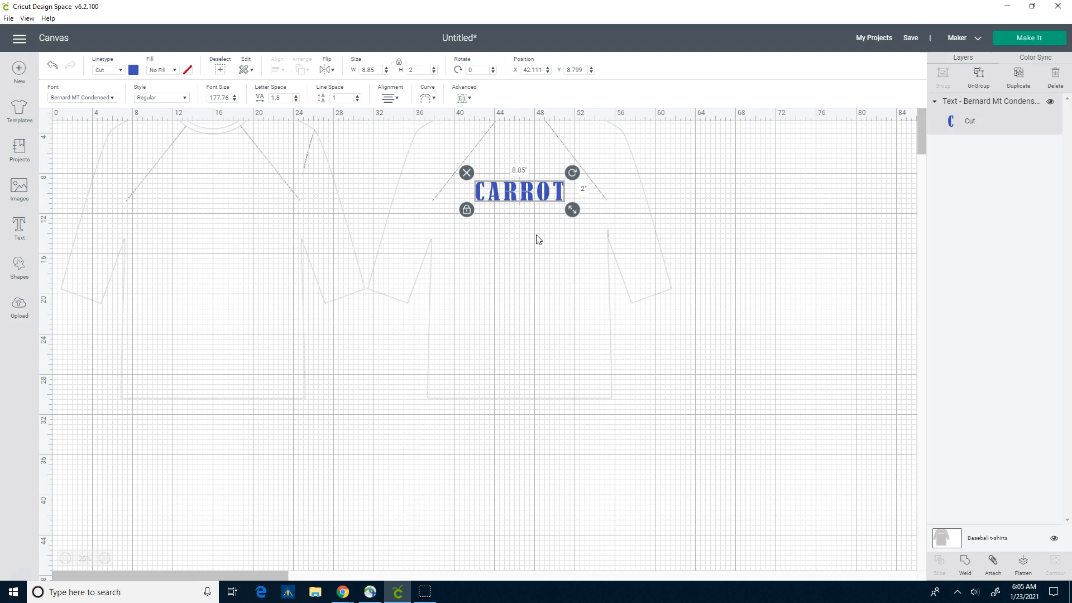
Move the CARROT text up to about X 42.4, Y 7.2 on the shirt back, and add a new text object reading 13.
click(525, 206)
drag(525, 200, 527, 182)
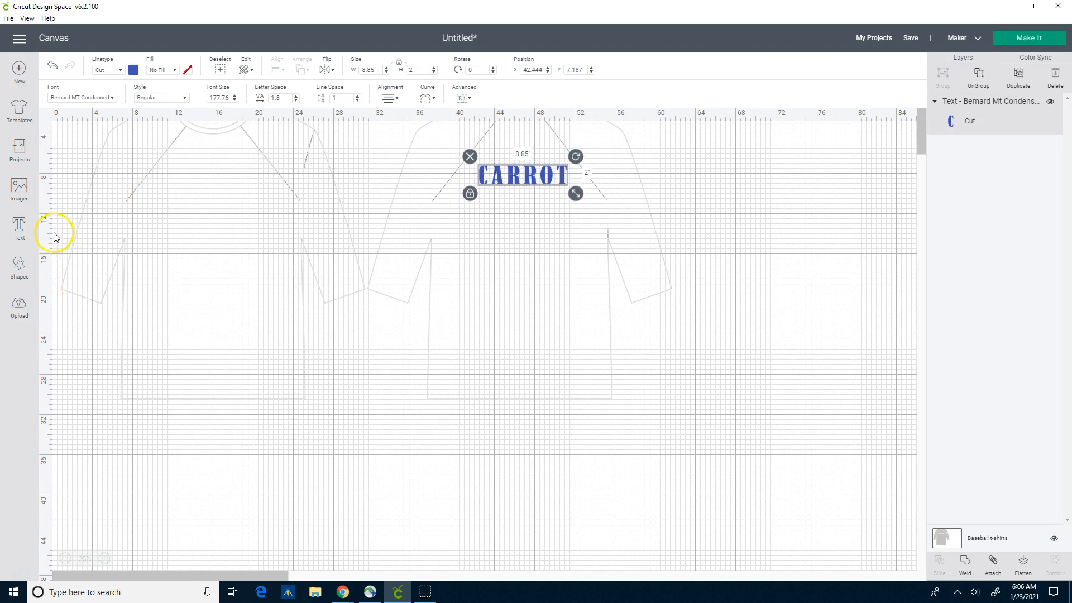
click(22, 233)
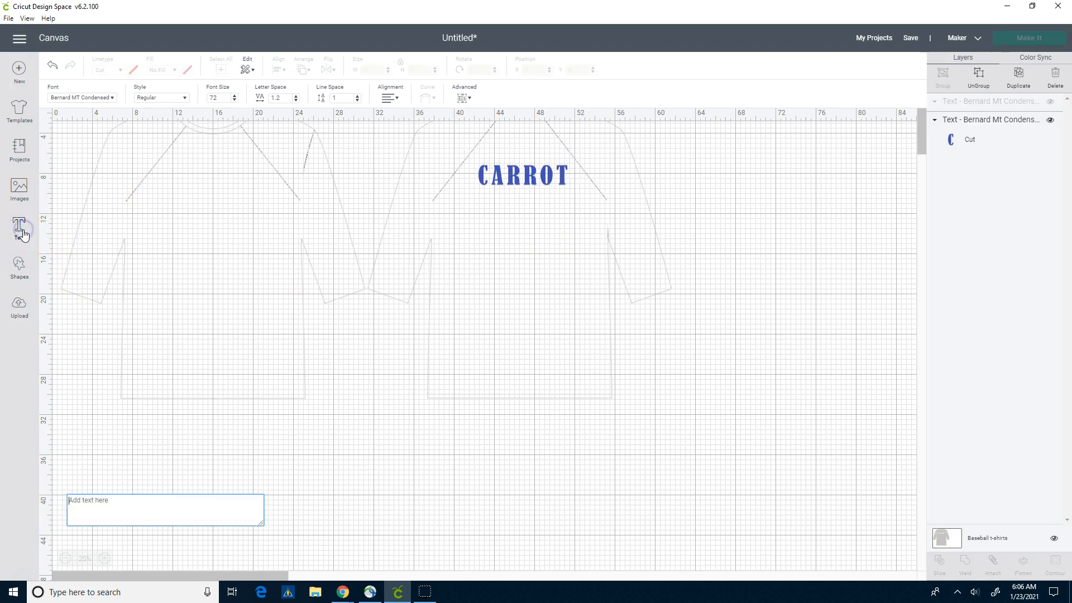
text(13)
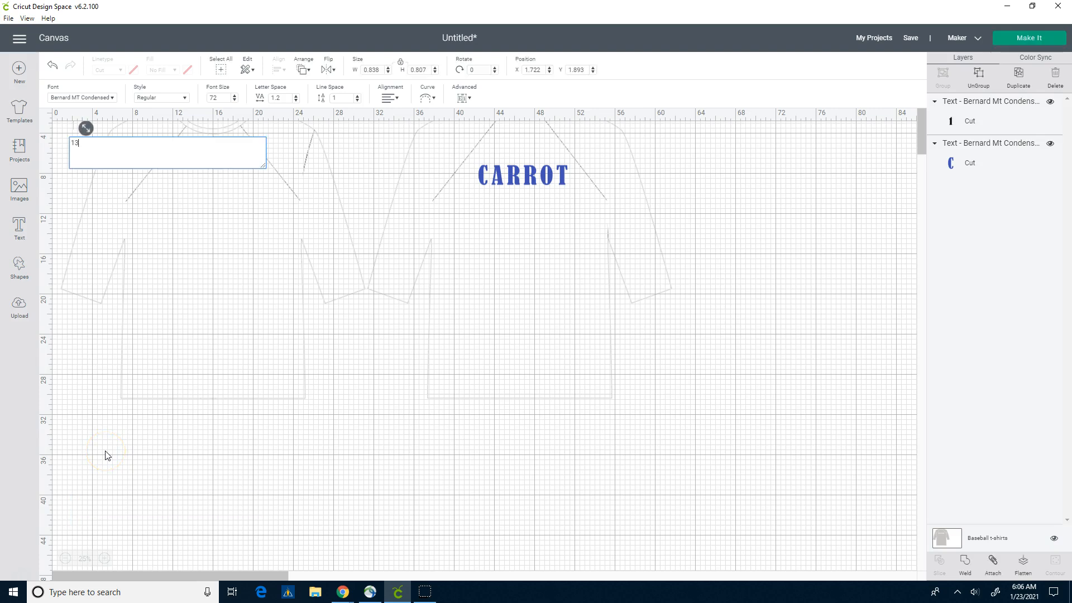
Enlarge the 13 to about 8.8 by 8.5 inches and place it directly below CARROT at about X 42.6, Y 11.
click(80, 142)
click(72, 120)
click(84, 153)
drag(74, 116, 603, 355)
drag(552, 313, 525, 252)
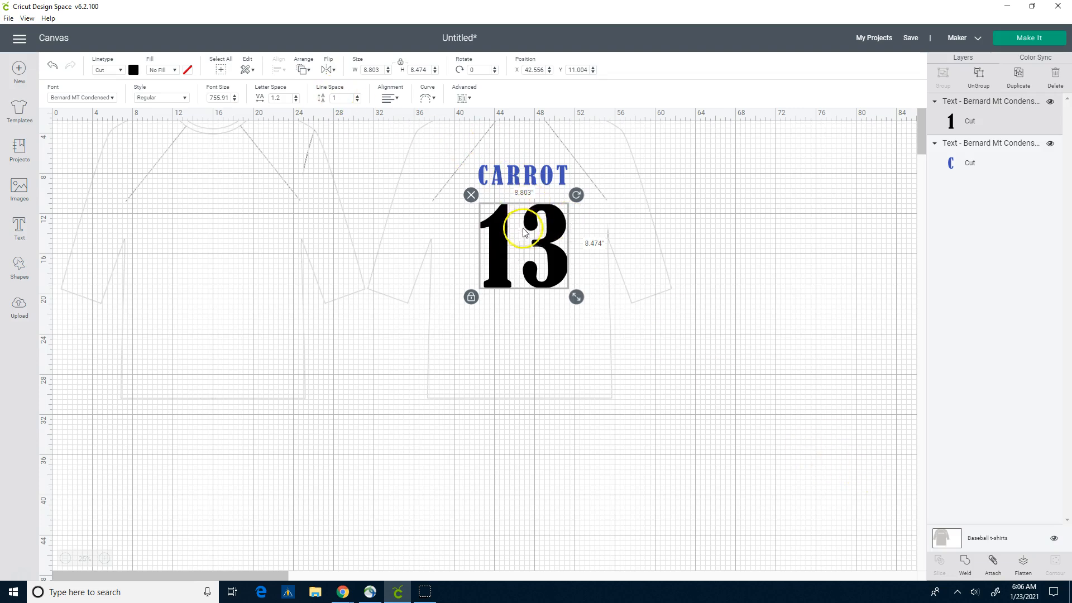
Align the CARROT text and the 13 with Center Horizontally, and clear the selection.
click(526, 181)
click(537, 223)
click(530, 177)
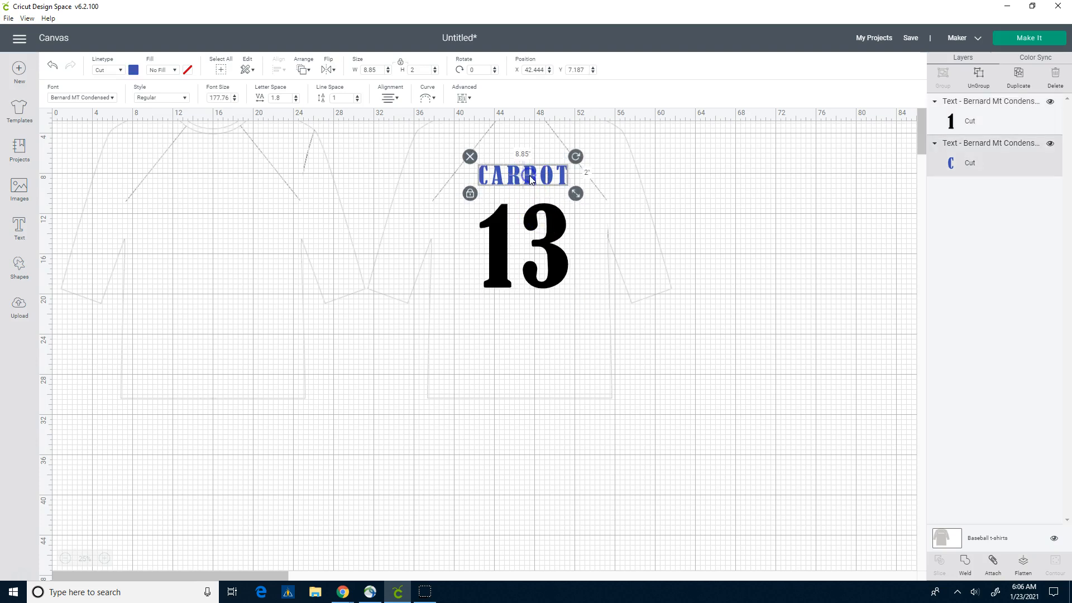
click(536, 218)
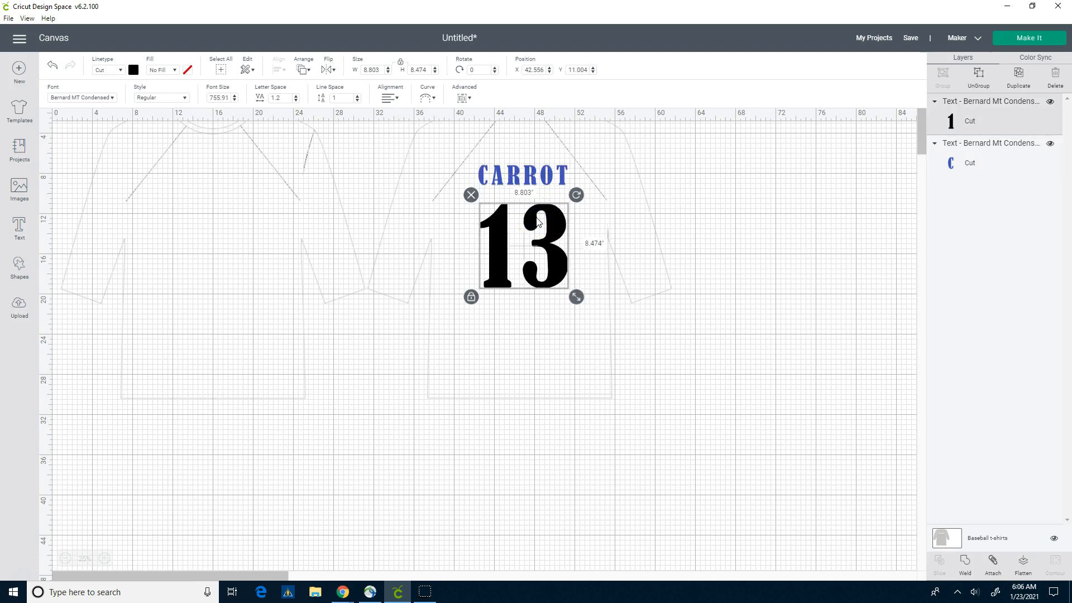
click(540, 173)
shift+click(555, 220)
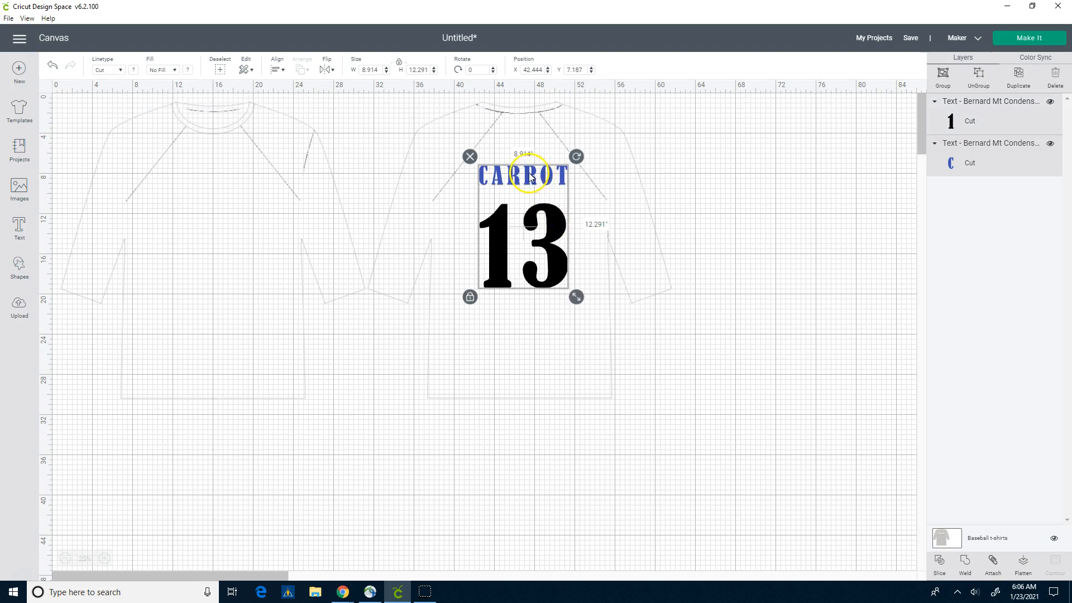
click(282, 73)
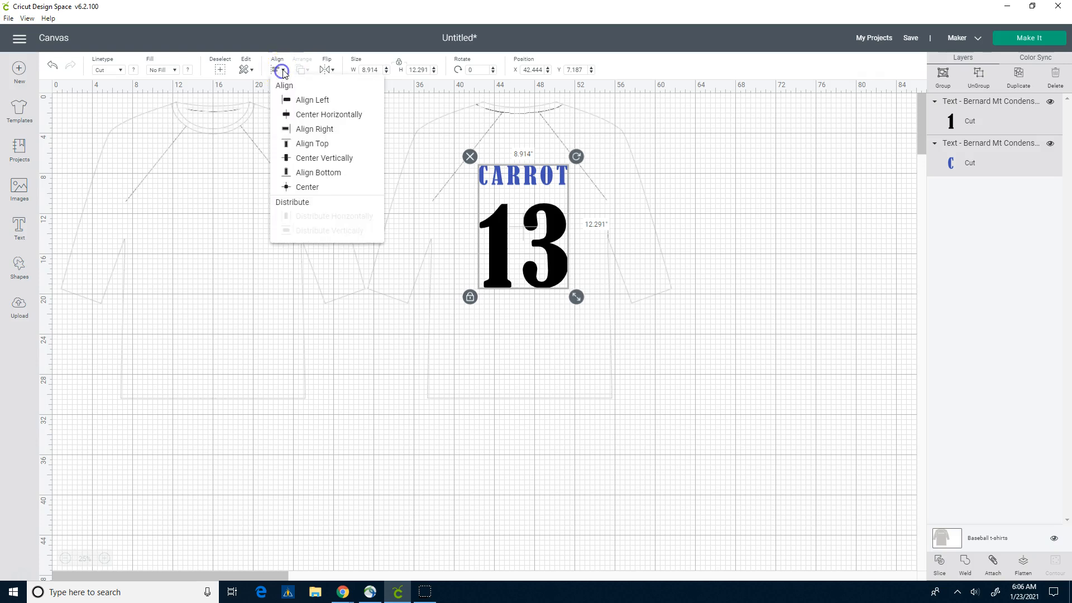
click(328, 115)
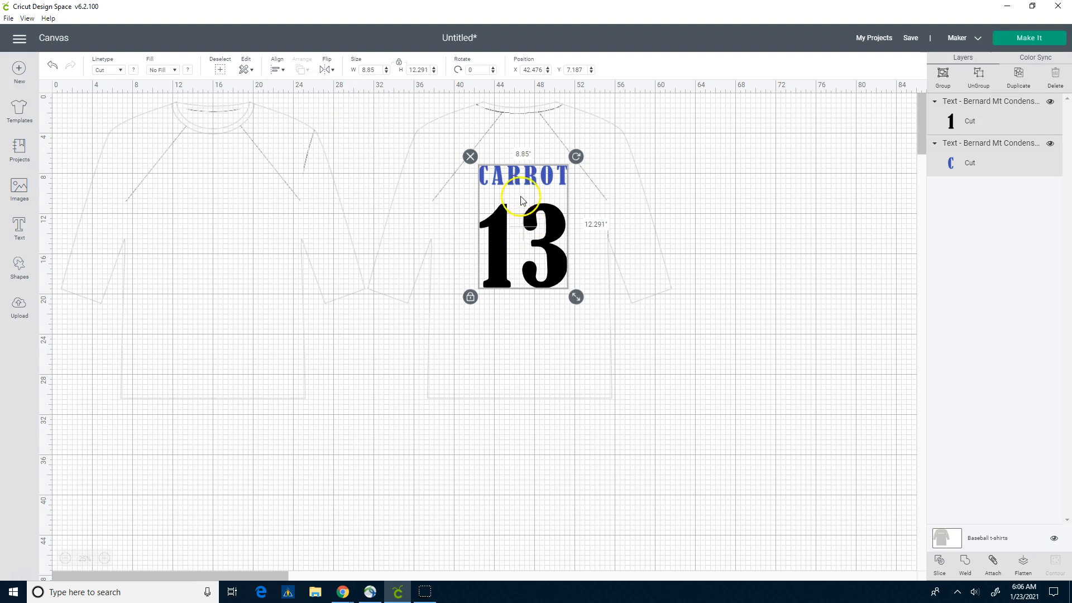
click(542, 322)
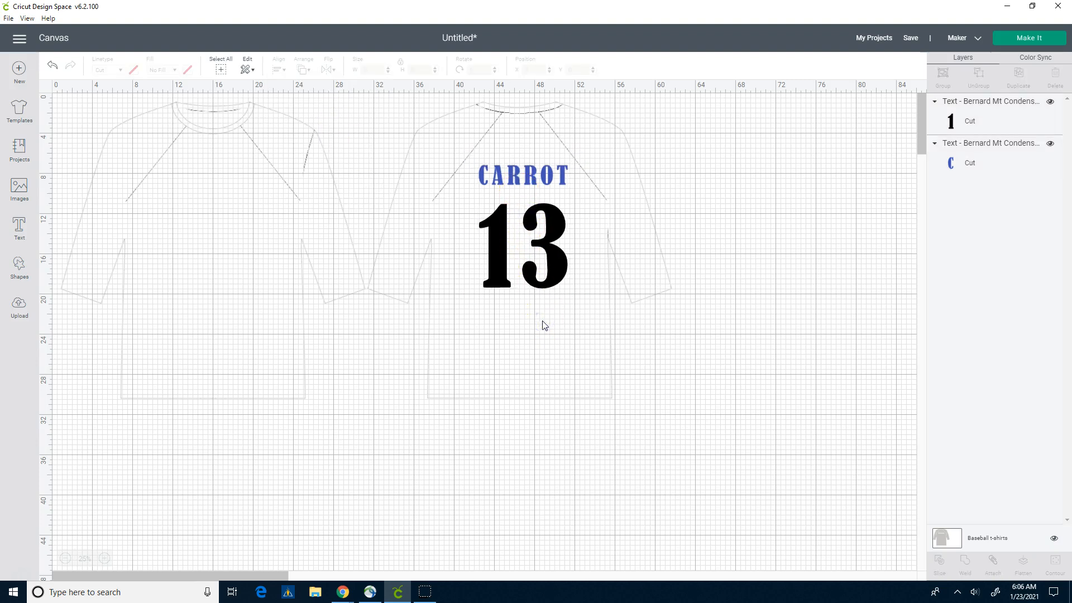